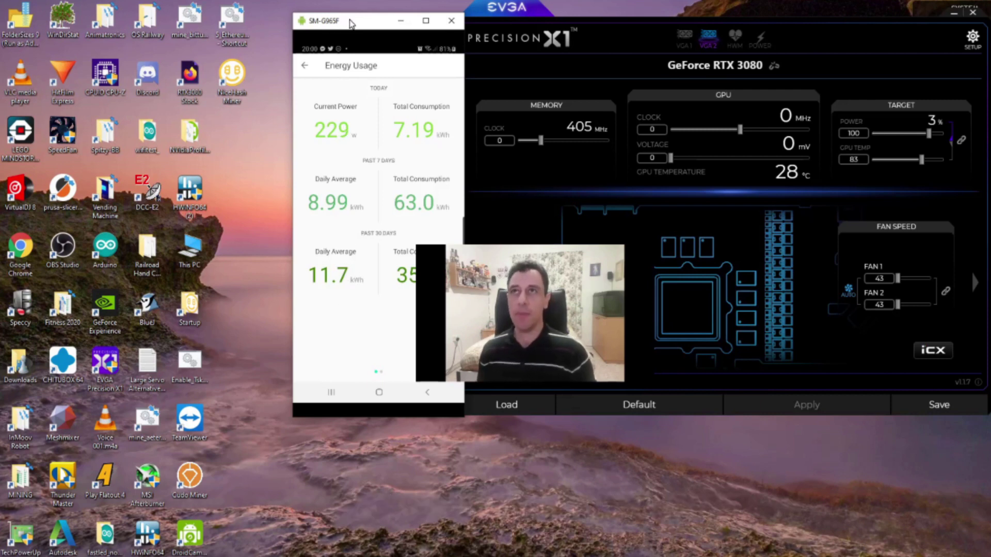
Step: Open the 5_Ethereum-ethermine.bat mining script in Notepad for editing
{"action": "left_click_drag", "start_coordinate": [351, 24], "coordinate": [338, 22]}
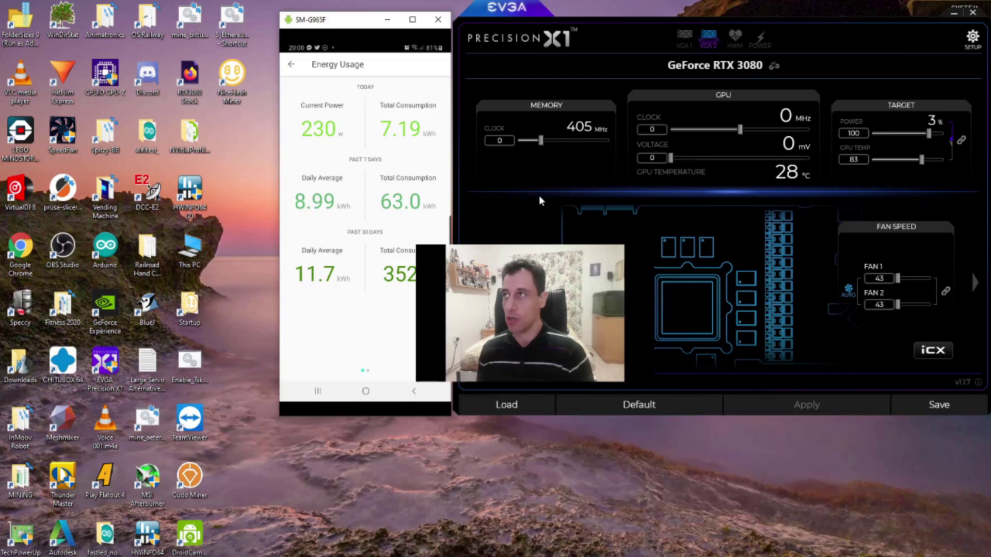
{"action": "left_click", "coordinate": [231, 45]}
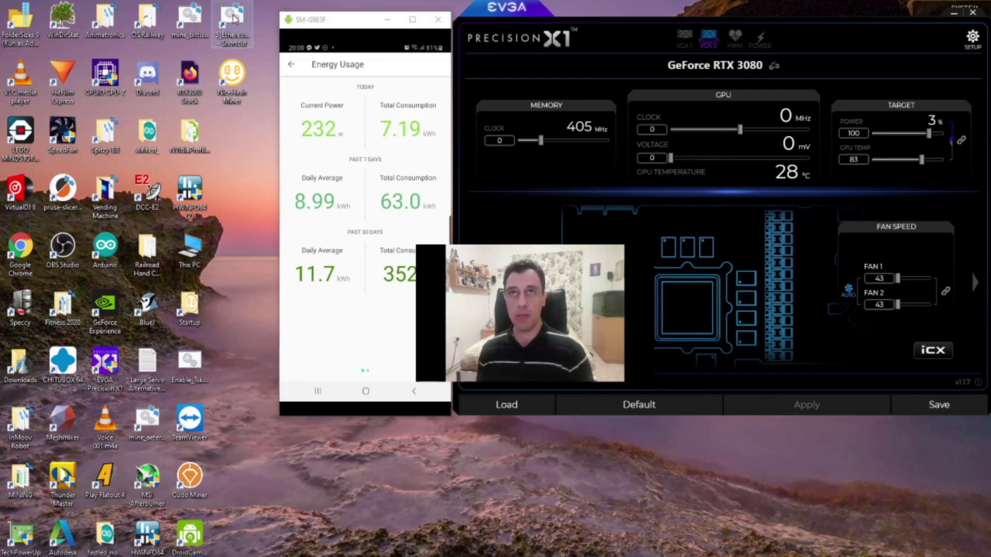
{"action": "right_click", "coordinate": [235, 39]}
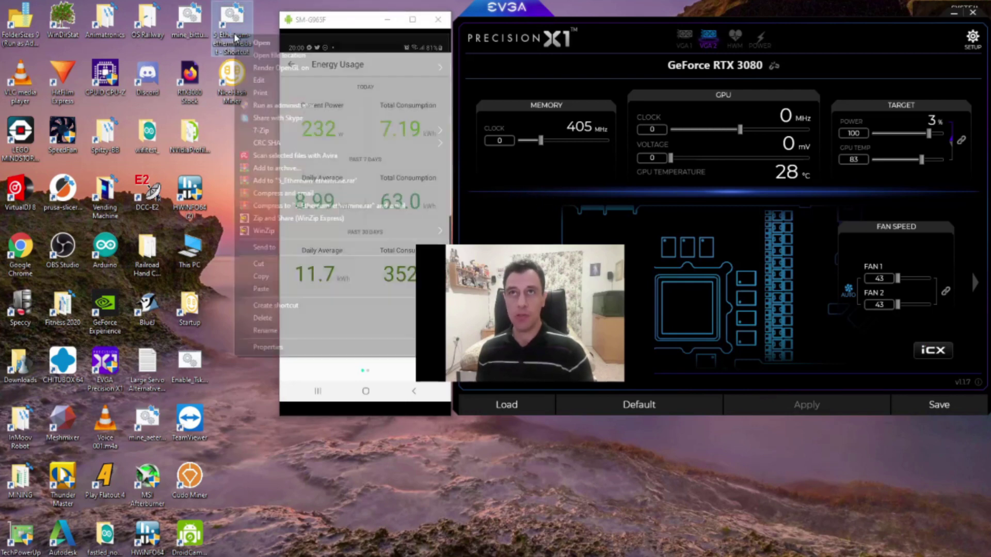
{"action": "left_click", "coordinate": [266, 80]}
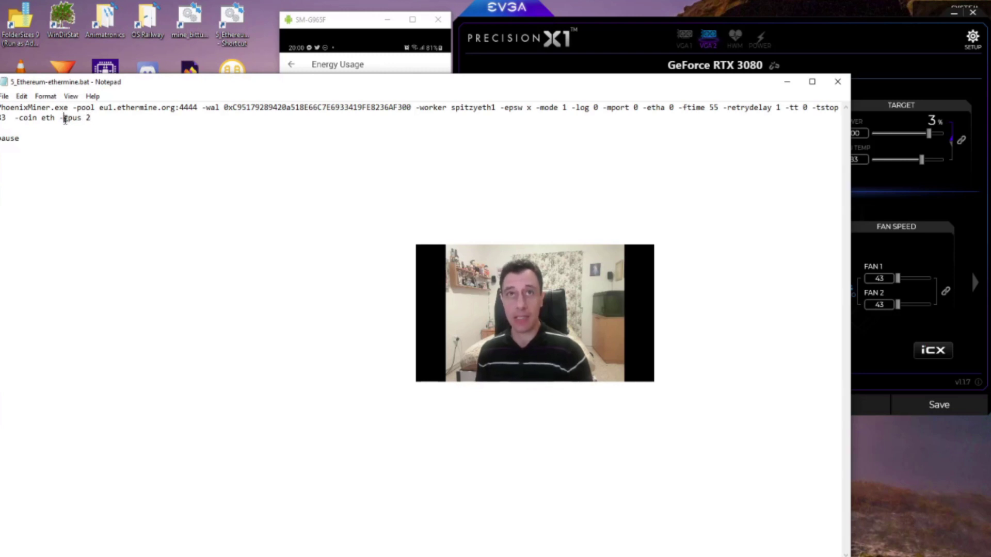
Step: Confirm the script uses -gpus 2, minimize Notepad, and show the GeForce GTX 670 in Precision X1
{"action": "left_click_drag", "start_coordinate": [65, 120], "coordinate": [82, 122]}
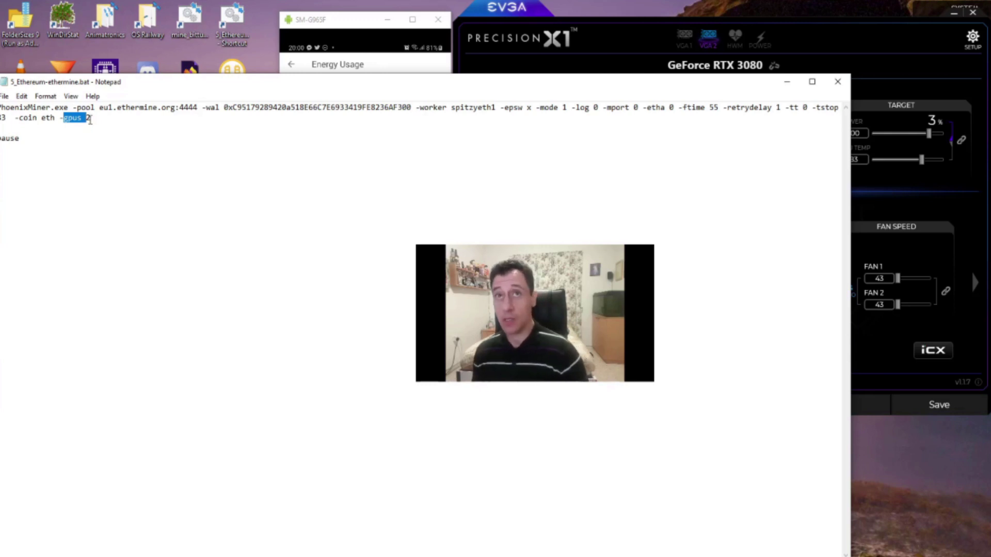
{"action": "left_click", "coordinate": [93, 119]}
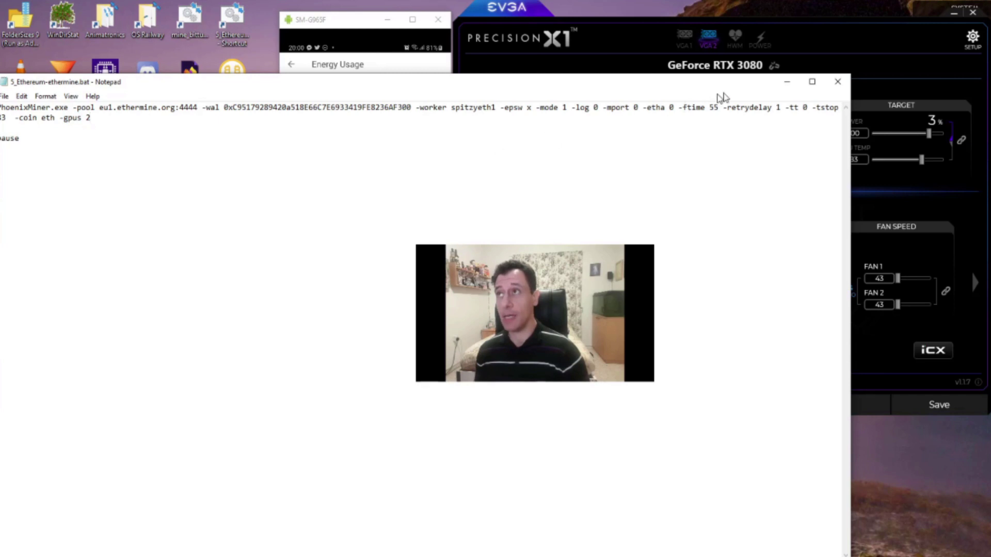
{"action": "left_click", "coordinate": [786, 81]}
{"action": "left_click", "coordinate": [686, 35]}
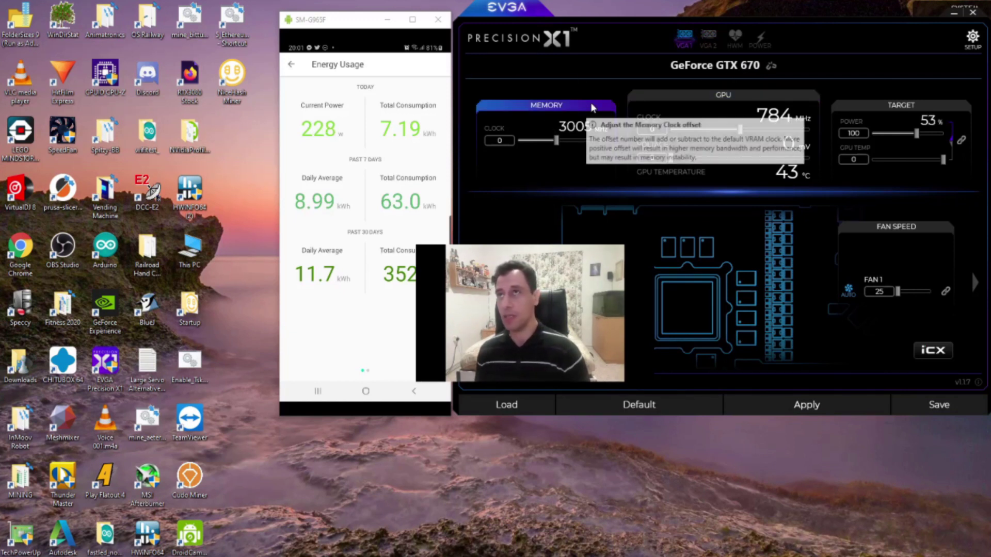
Step: Switch Precision X1 to the VGA 2 card, the GeForce RTX 3080
{"action": "left_click", "coordinate": [710, 43]}
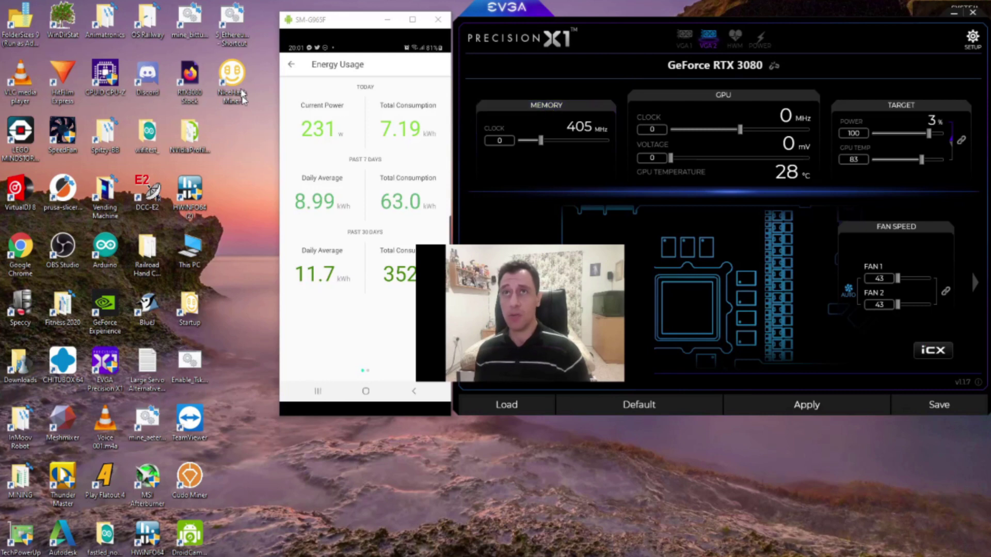
Step: Launch PhoenixMiner from the 5_Ethereum shortcut and move its console lower on screen
{"action": "double_click", "coordinate": [232, 35]}
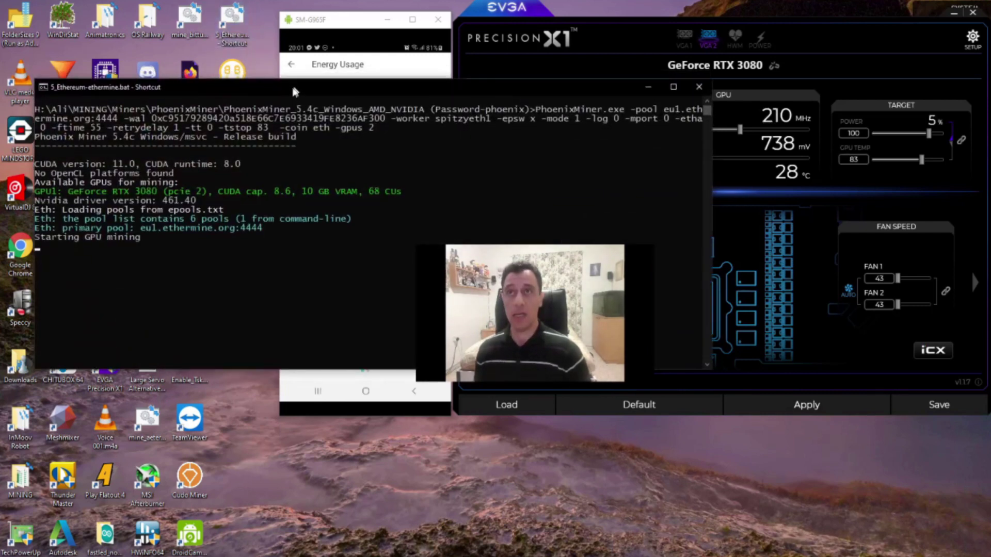
{"action": "left_click_drag", "start_coordinate": [291, 82], "coordinate": [247, 190]}
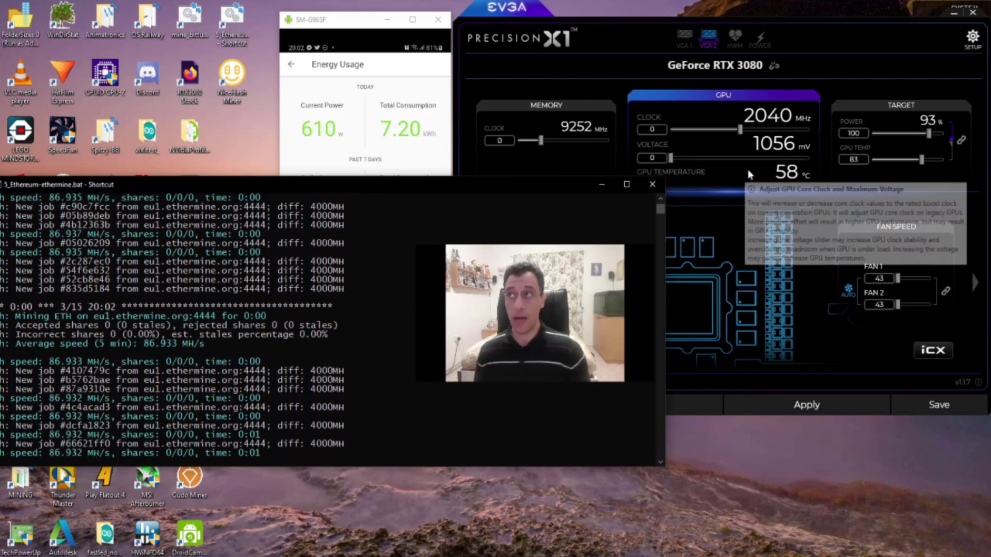
Step: Set the RTX 3080 power target to 75
{"action": "left_click", "coordinate": [858, 133]}
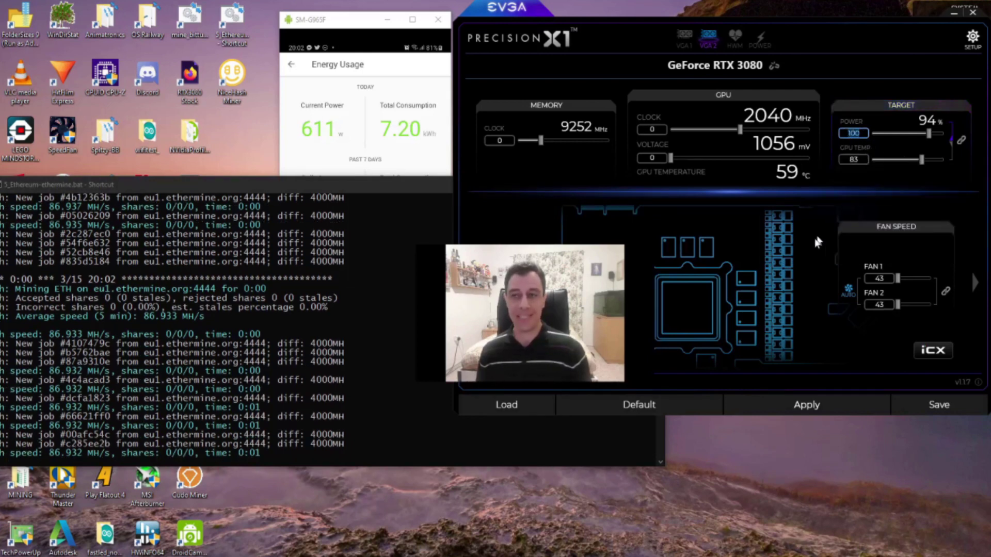
{"action": "mouse_move", "coordinate": [876, 260]}
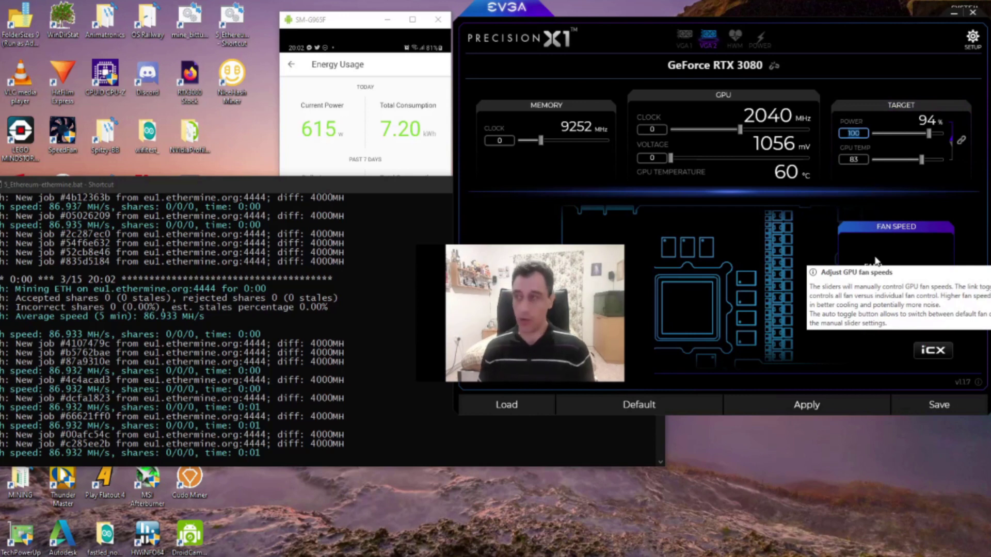
{"action": "key", "text": "BackSpace"}
{"action": "key", "text": "BackSpace"}
{"action": "key", "text": "BackSpace"}
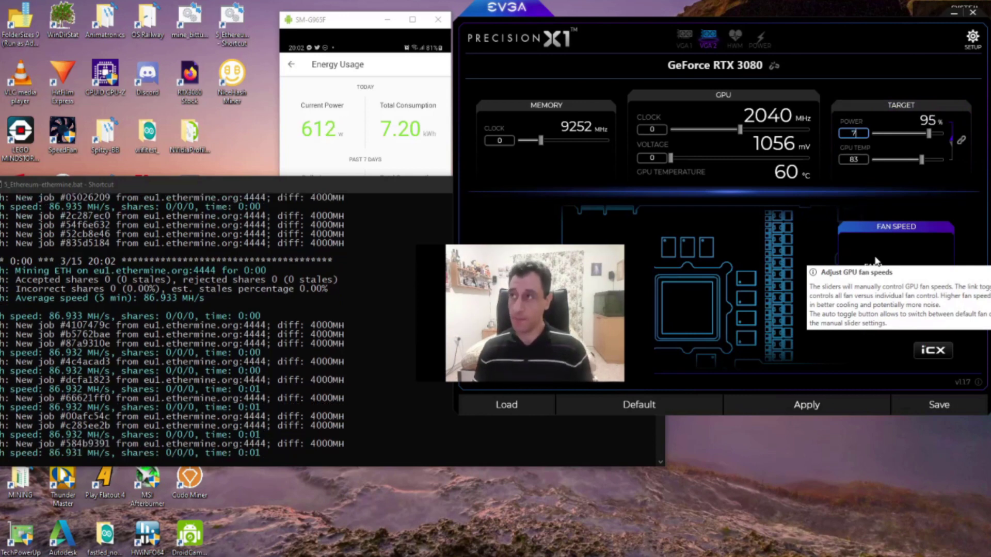
{"action": "type", "text": "75"}
{"action": "key", "text": "Return"}
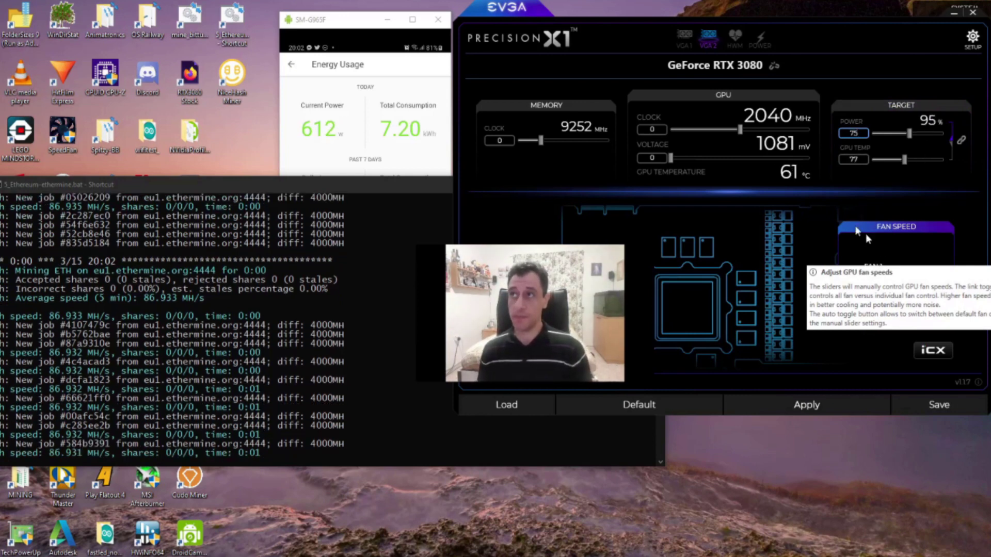
Step: Enter a -80 core clock offset and a 1750 memory clock offset
{"action": "left_click", "coordinate": [645, 129]}
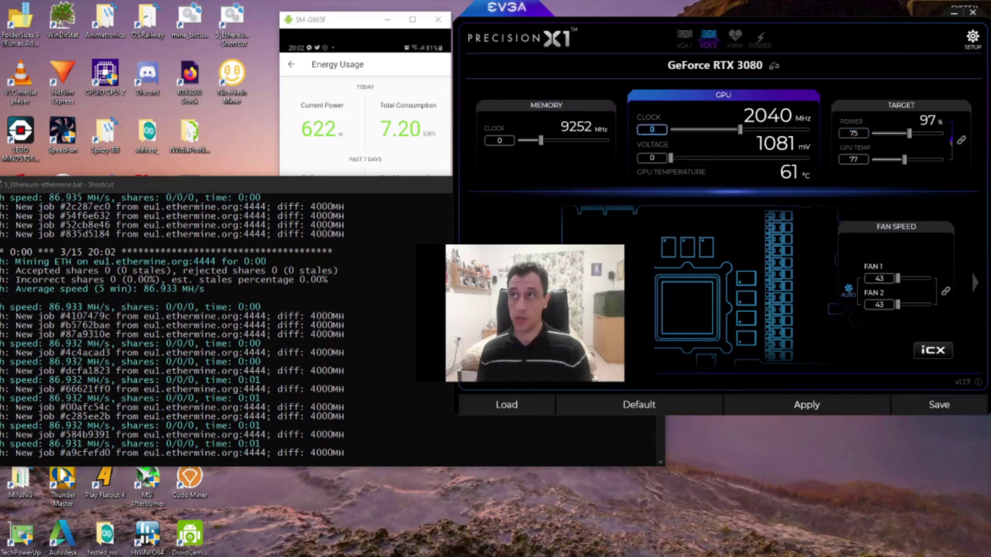
{"action": "type", "text": "-8"}
{"action": "mouse_move", "coordinate": [632, 132]}
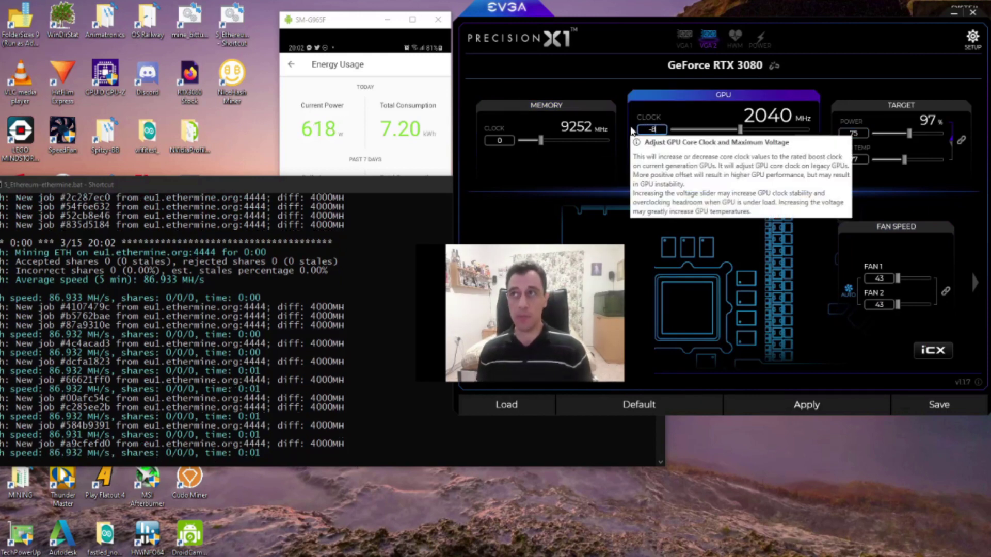
{"action": "type", "text": "0"}
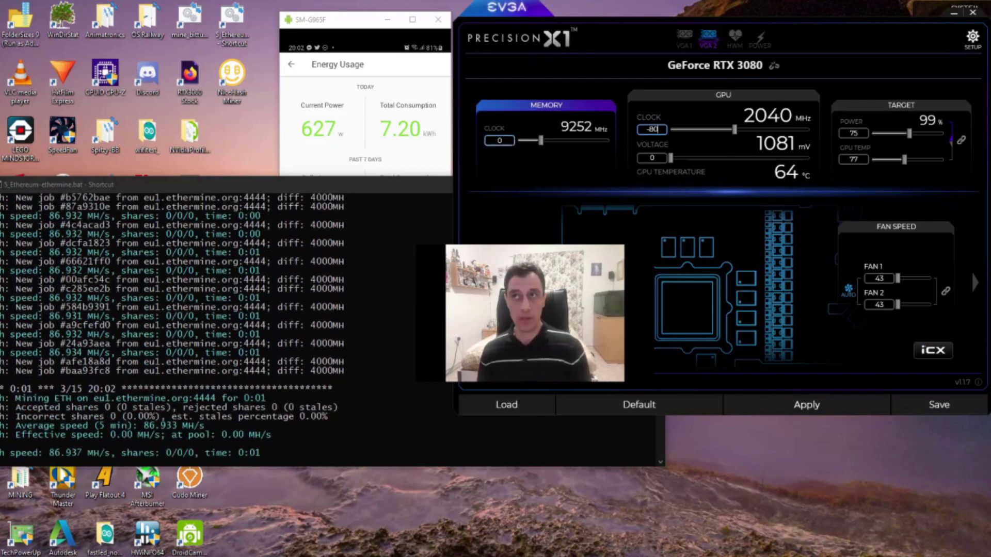
{"action": "key", "text": "Return"}
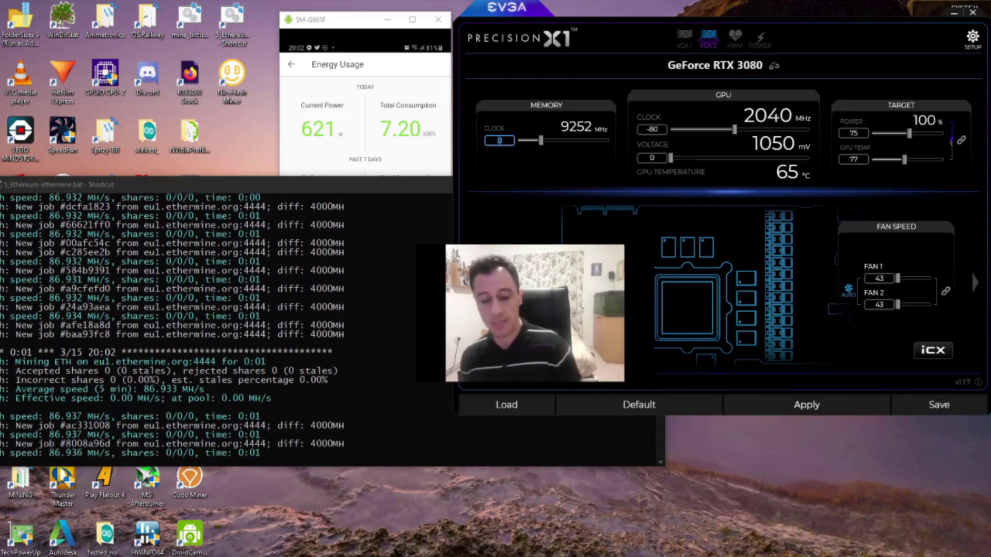
{"action": "type", "text": "1"}
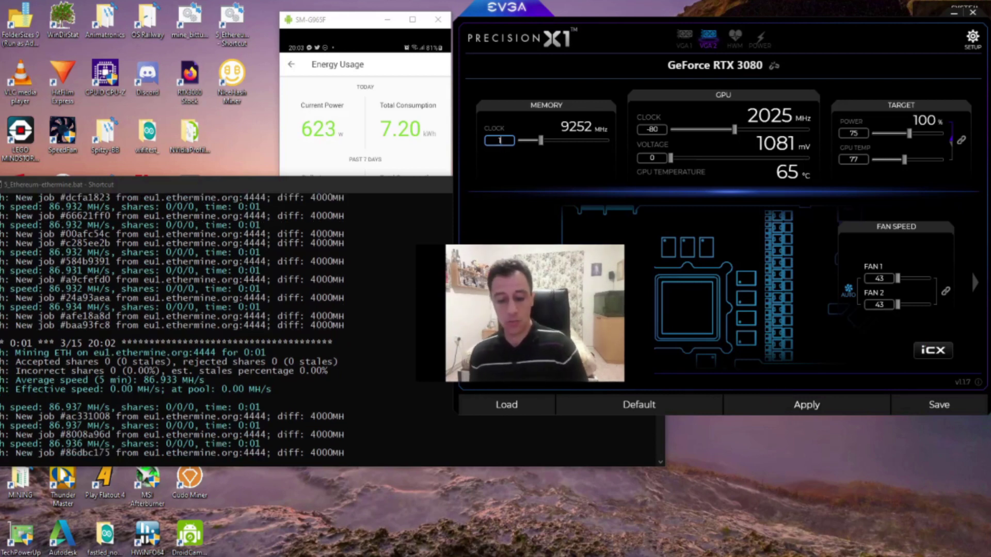
{"action": "type", "text": "750"}
{"action": "key", "text": "Return"}
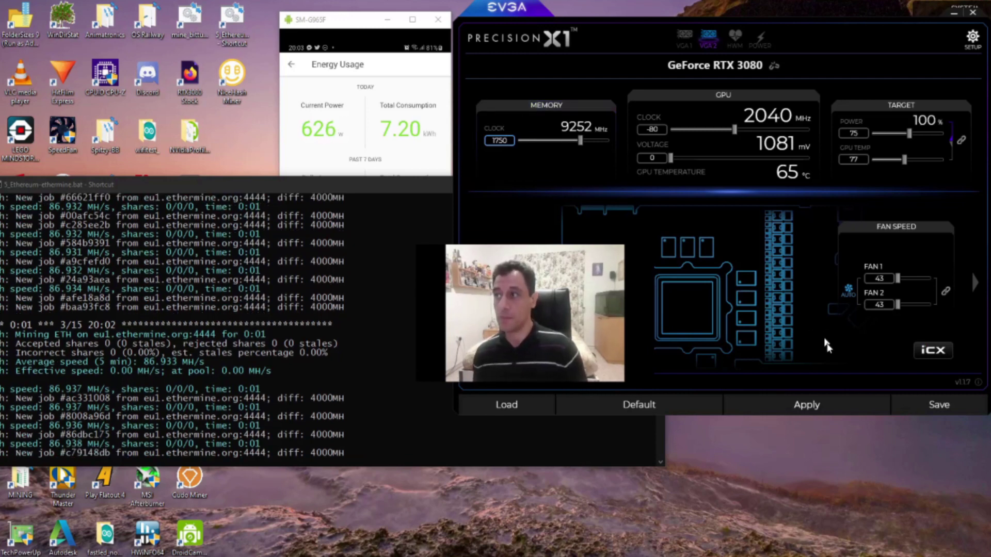
Step: Apply the 75 power target, -80 core and 1750 memory offsets to the RTX 3080
{"action": "left_click", "coordinate": [804, 408]}
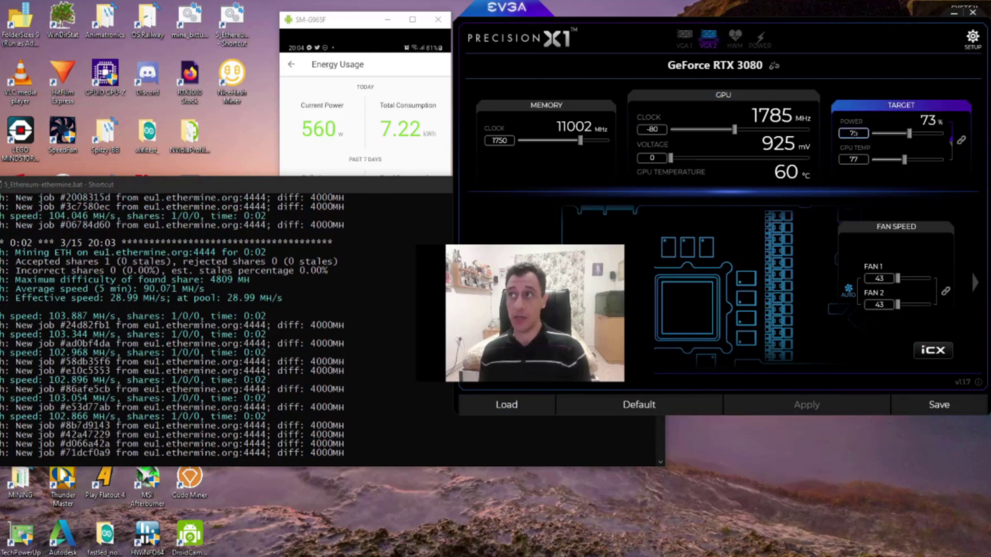
Step: Lower and apply a 50 power target, and enlarge the phone power monitor window
{"action": "left_click", "coordinate": [853, 133]}
{"action": "key", "text": "BackSpace"}
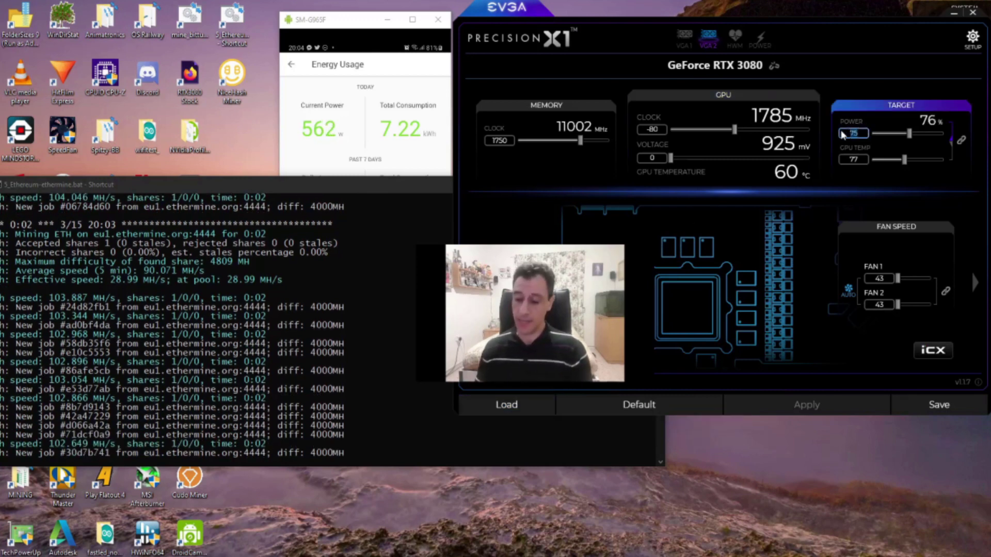
{"action": "type", "text": "0"}
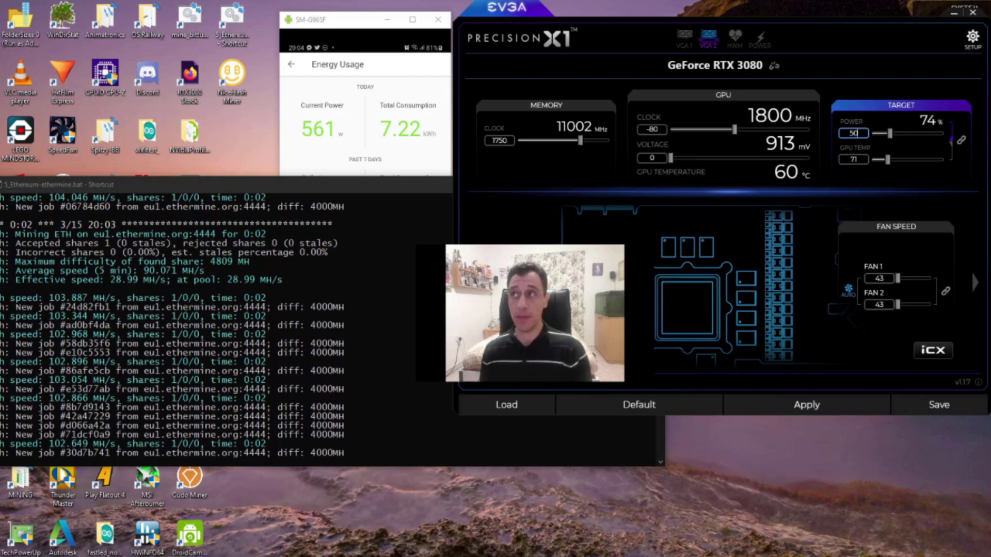
{"action": "left_click", "coordinate": [835, 407]}
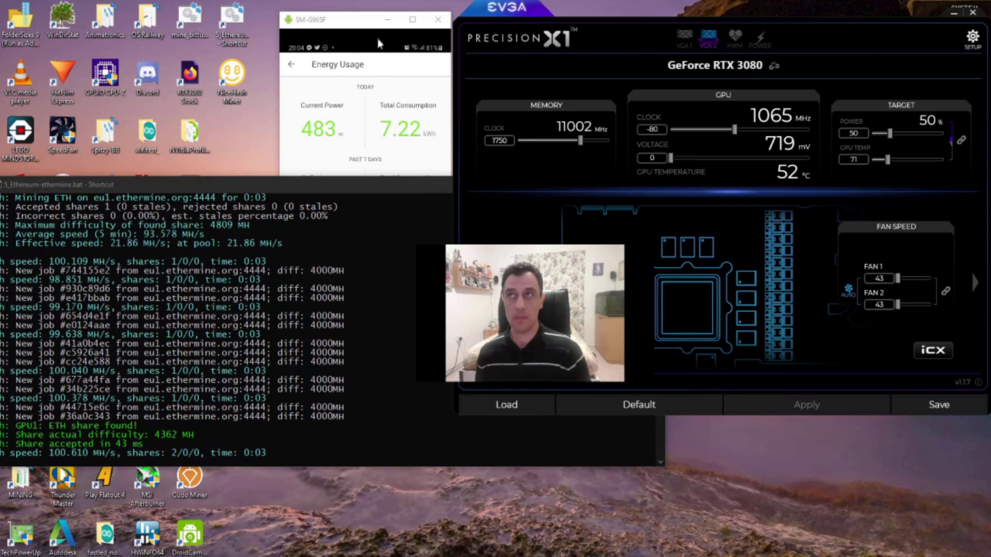
{"action": "left_click_drag", "start_coordinate": [369, 20], "coordinate": [557, 175]}
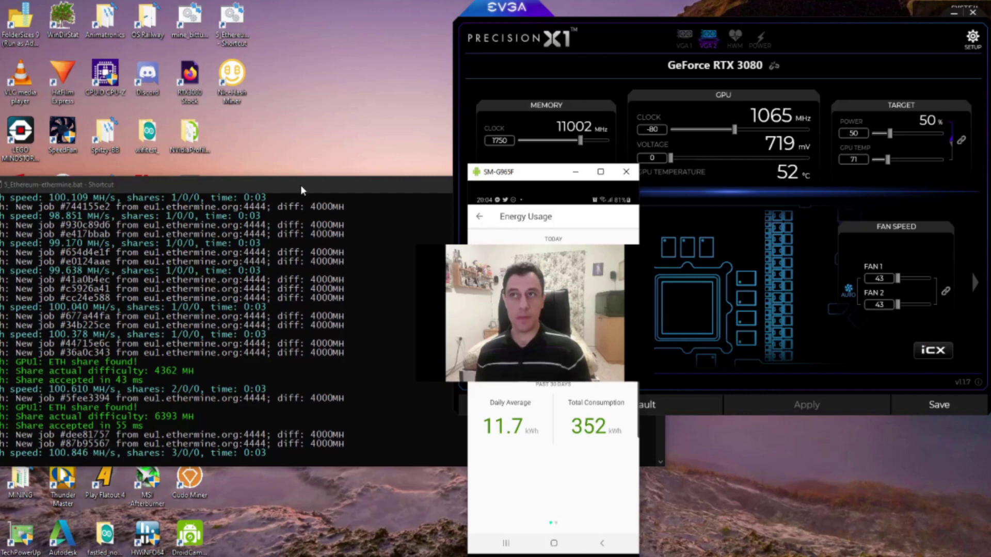
Step: Move the miner console higher and place the phone Energy Usage window beside it
{"action": "left_click_drag", "start_coordinate": [301, 184], "coordinate": [299, 82]}
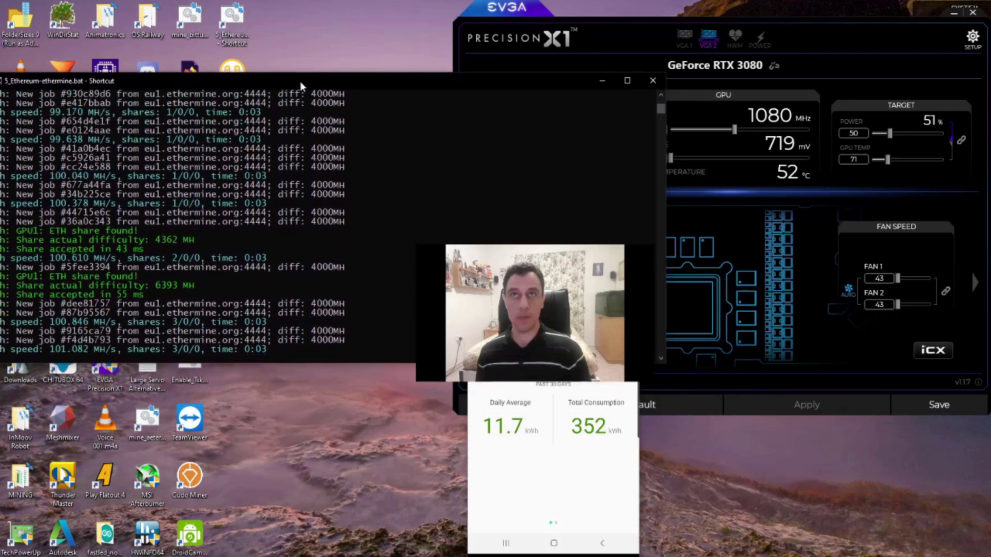
{"action": "left_click", "coordinate": [526, 472]}
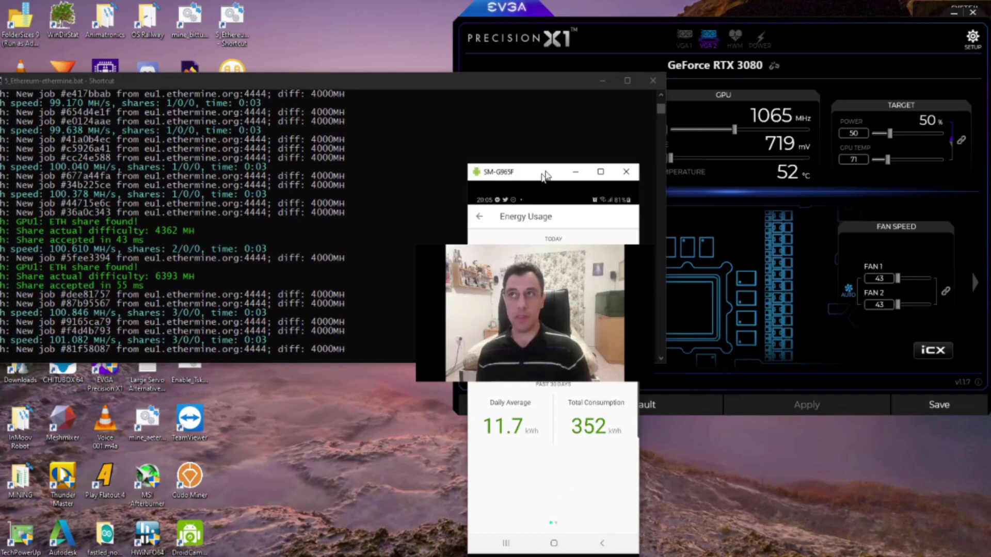
{"action": "left_click_drag", "start_coordinate": [545, 175], "coordinate": [466, 219]}
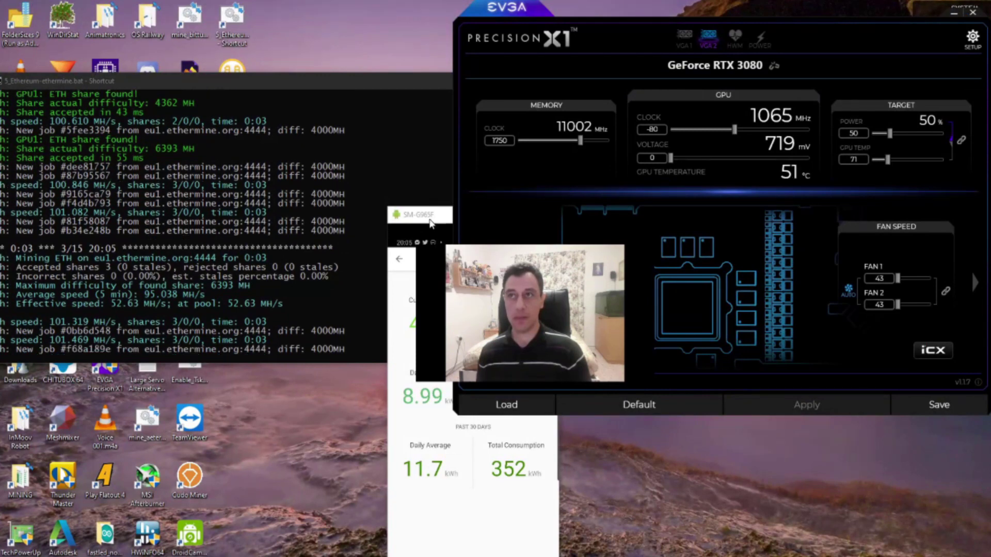
{"action": "left_click_drag", "start_coordinate": [431, 221], "coordinate": [364, 175]}
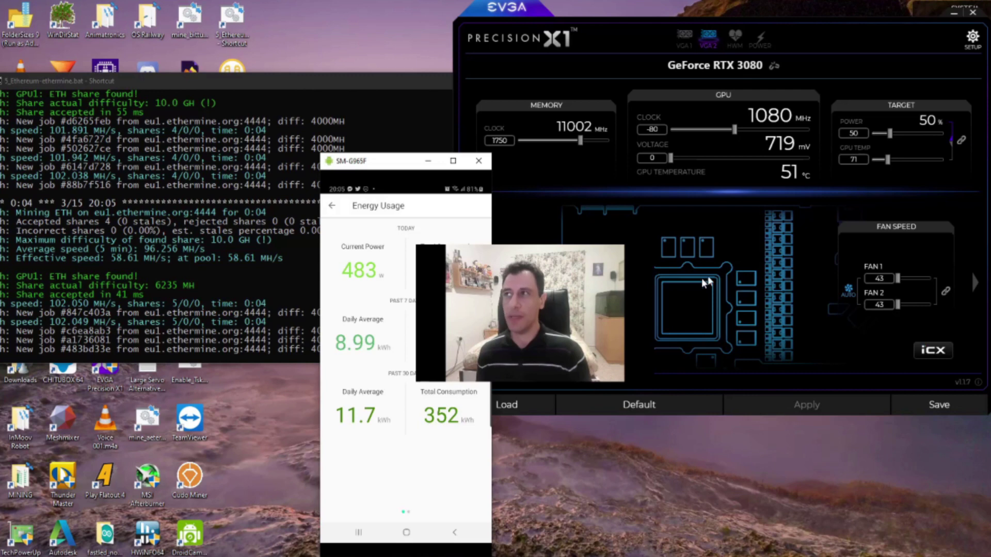
Step: Raise the power target from 50 to 51, apply it, and bring the phone energy readout forward
{"action": "left_click", "coordinate": [855, 133]}
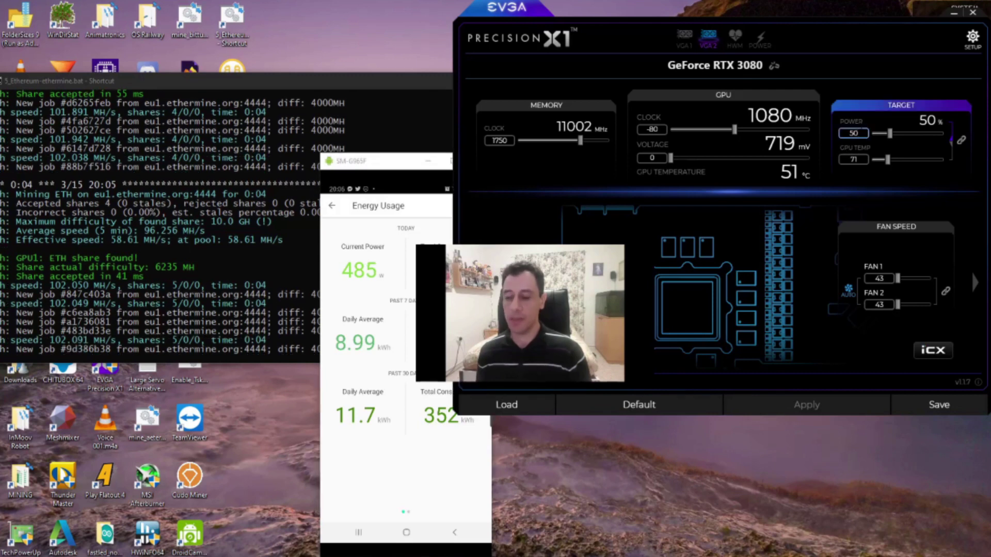
{"action": "key", "text": "Up"}
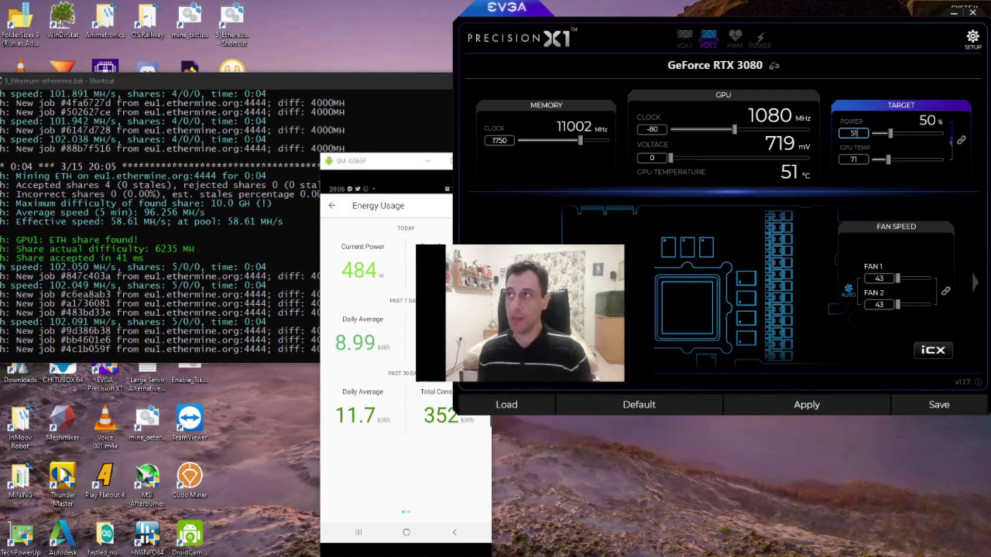
{"action": "left_click", "coordinate": [828, 405]}
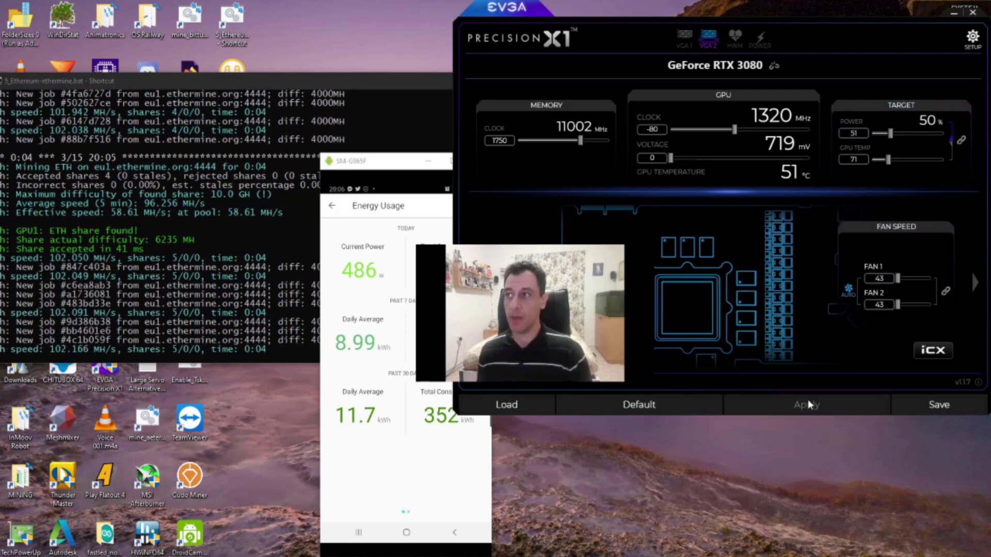
{"action": "left_click", "coordinate": [382, 170]}
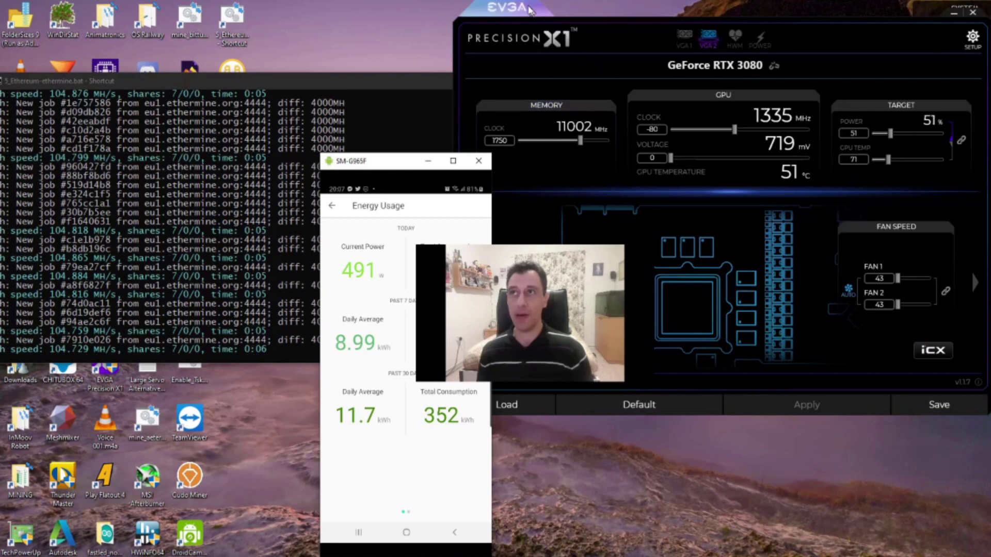
Step: Rearrange the Precision X1, miner console and phone windows, then close PhoenixMiner to stop mining
{"action": "left_click", "coordinate": [532, 24]}
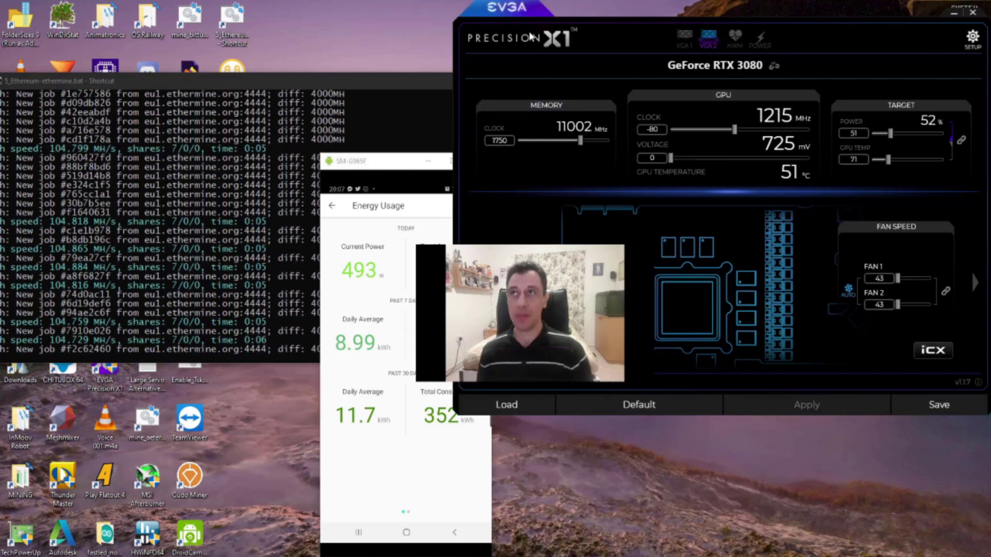
{"action": "left_click_drag", "start_coordinate": [531, 36], "coordinate": [562, 106]}
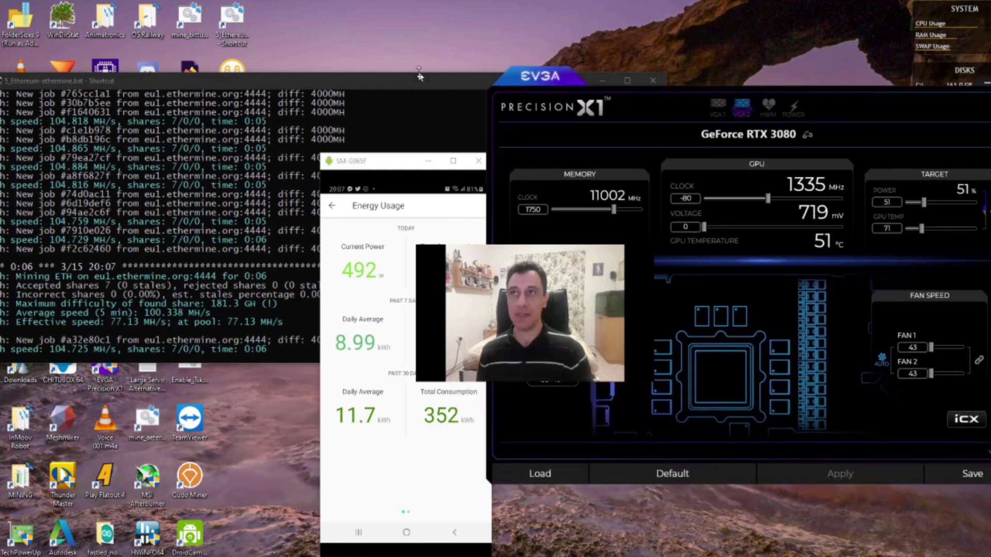
{"action": "left_click_drag", "start_coordinate": [419, 77], "coordinate": [389, 14]}
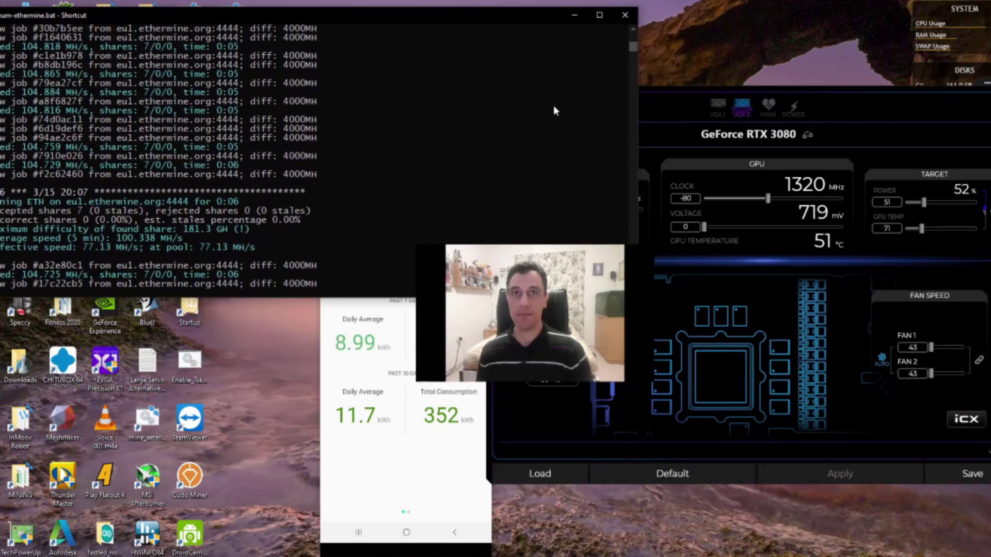
{"action": "left_click", "coordinate": [662, 88]}
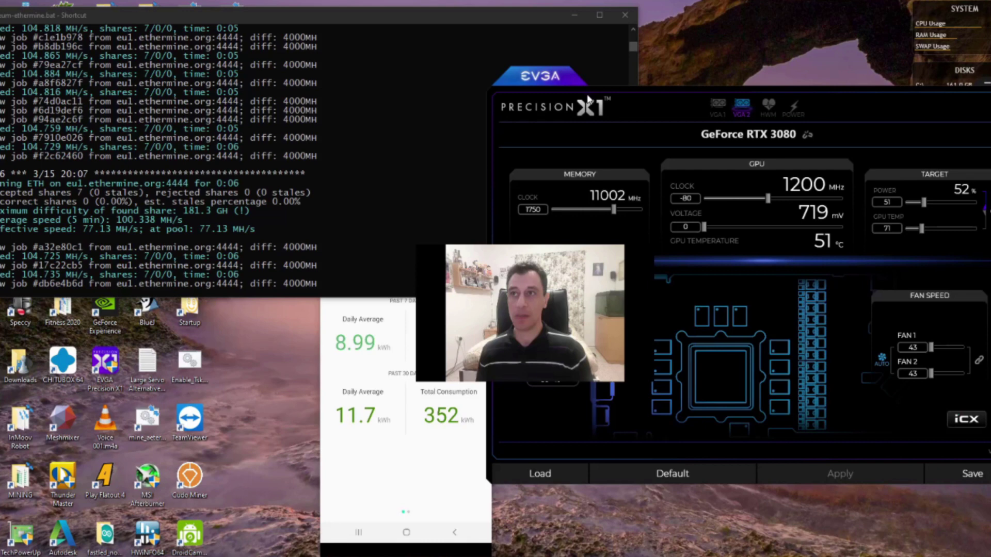
{"action": "left_click", "coordinate": [372, 485]}
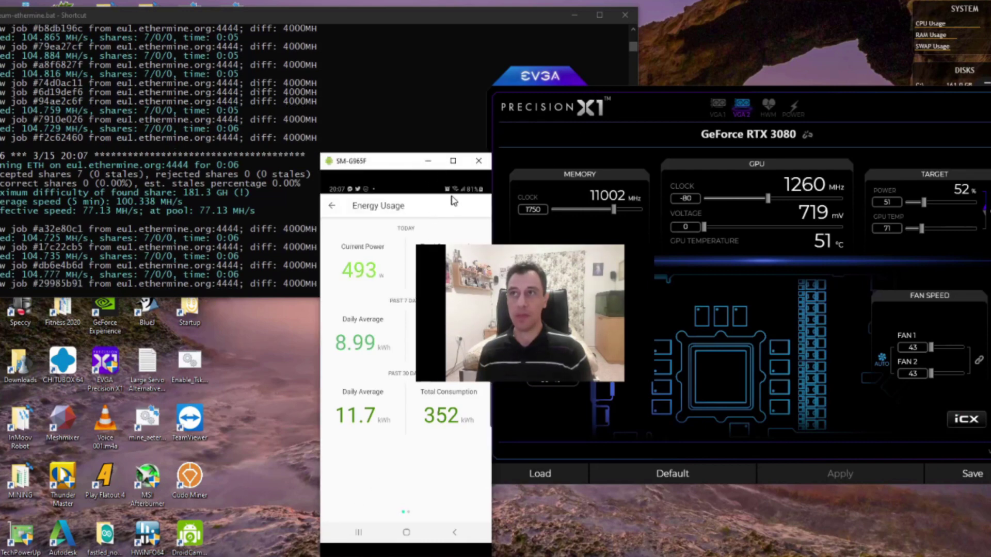
{"action": "left_click_drag", "start_coordinate": [403, 164], "coordinate": [426, 182]}
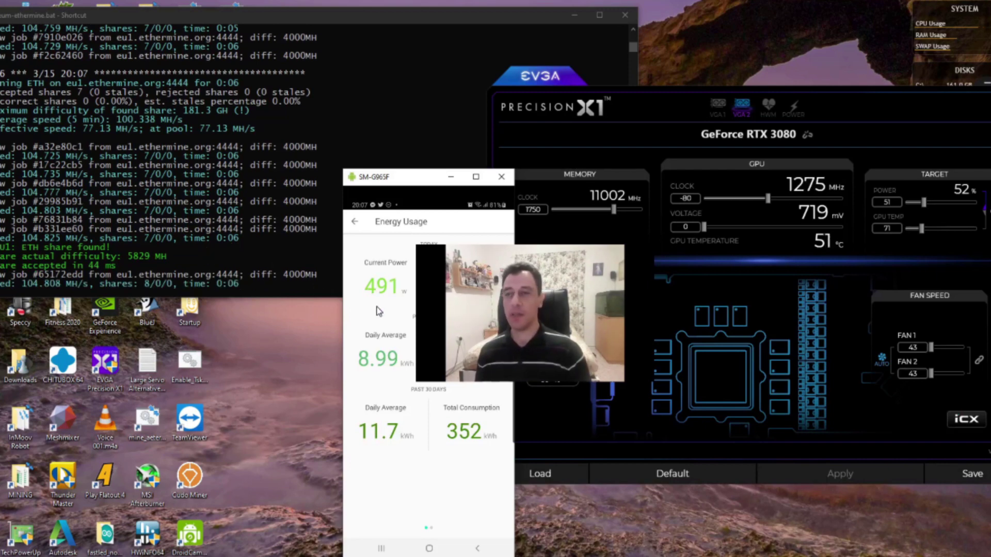
{"action": "left_click", "coordinate": [625, 21]}
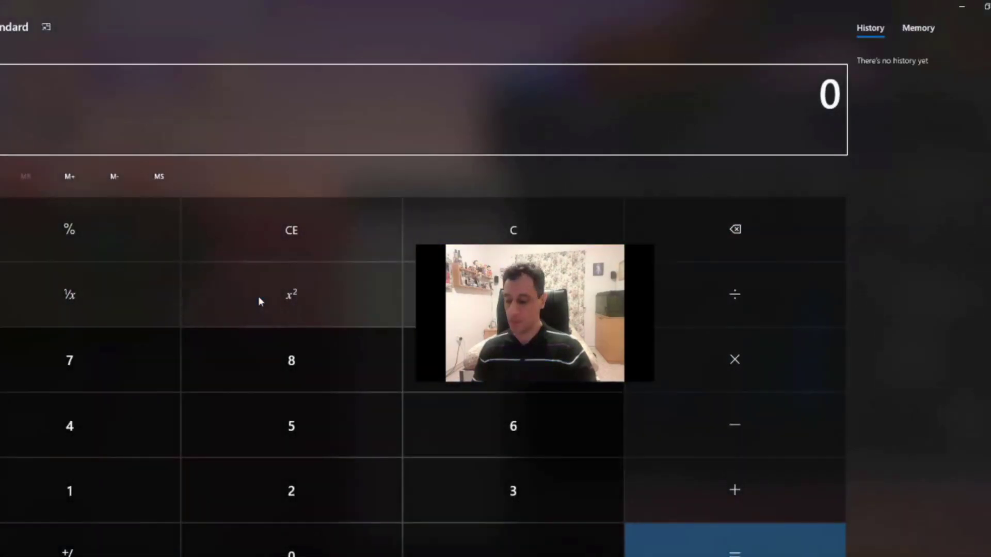
Step: Compute 490 − 233 = 257 in Calculator and clear the display
{"action": "type", "text": "490"}
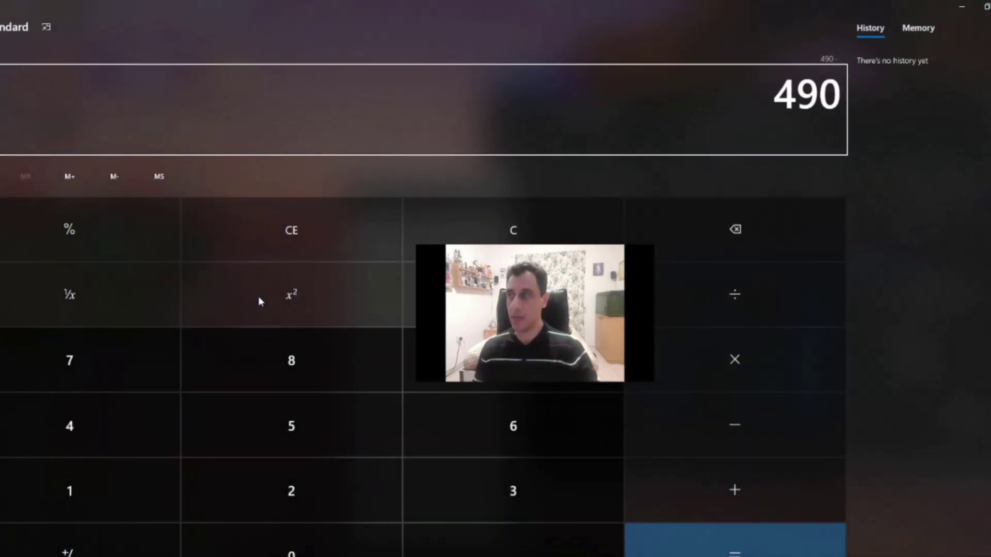
{"action": "type", "text": "233"}
{"action": "key", "text": "Return"}
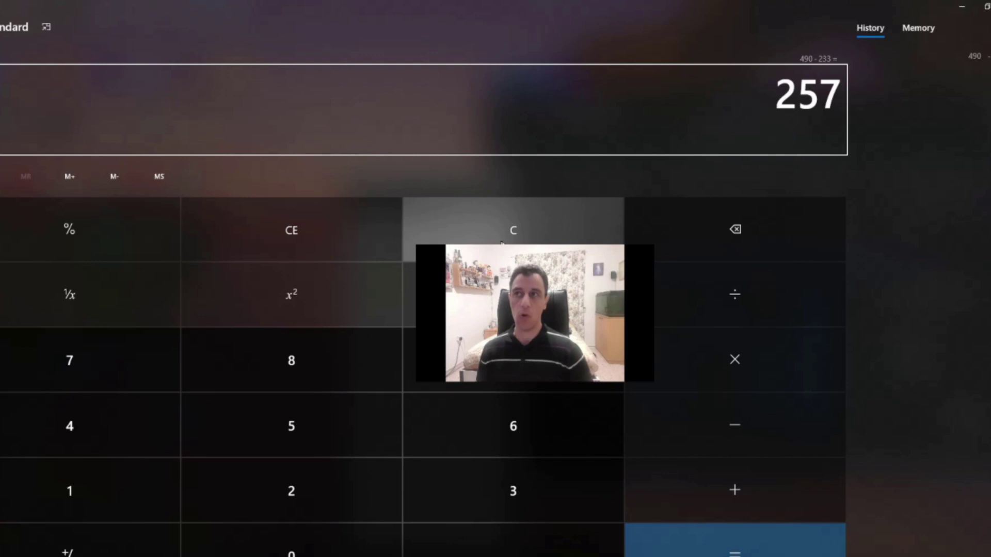
{"action": "left_click", "coordinate": [510, 238]}
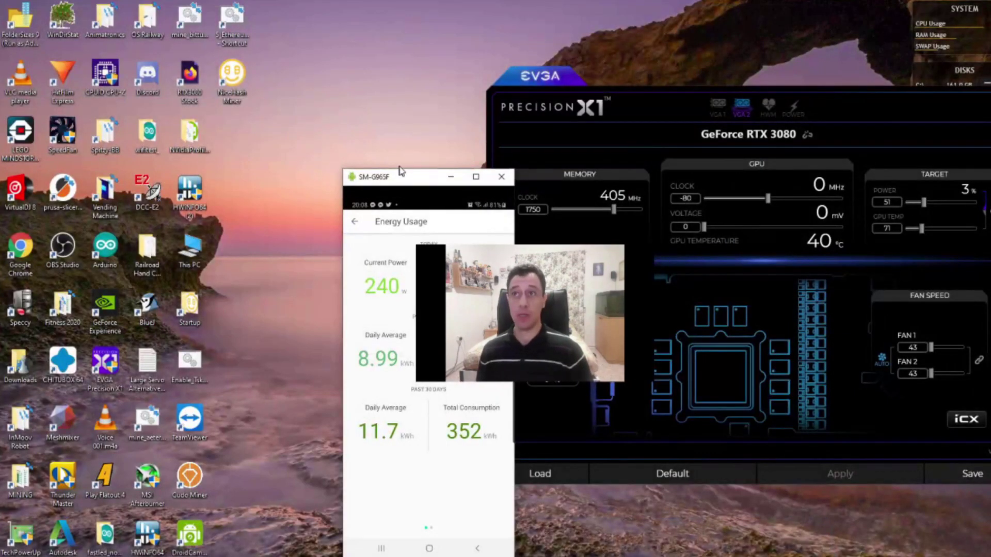
Step: Move the phone energy window higher and launch NiceHash Miner from the desktop shortcut
{"action": "left_click_drag", "start_coordinate": [415, 182], "coordinate": [413, 99]}
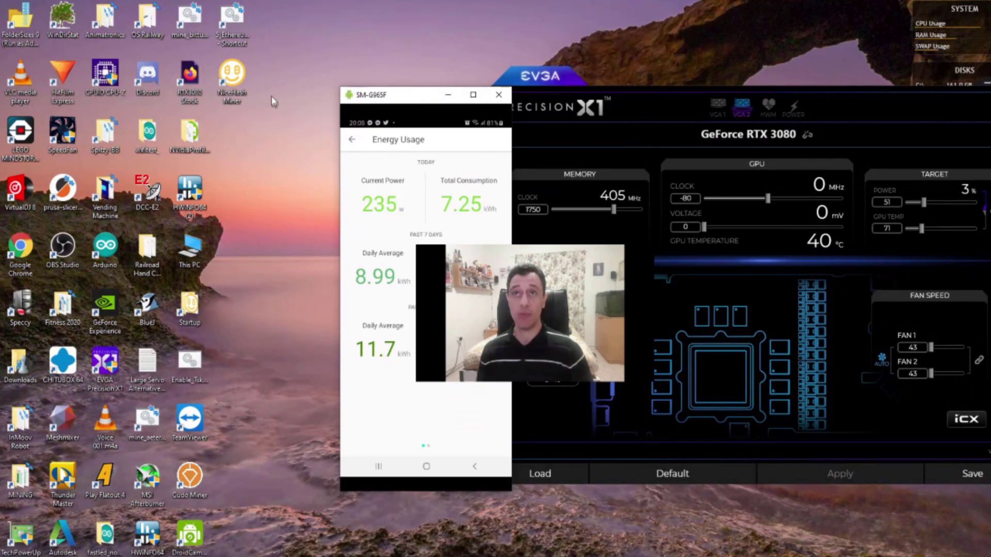
{"action": "left_click", "coordinate": [237, 83]}
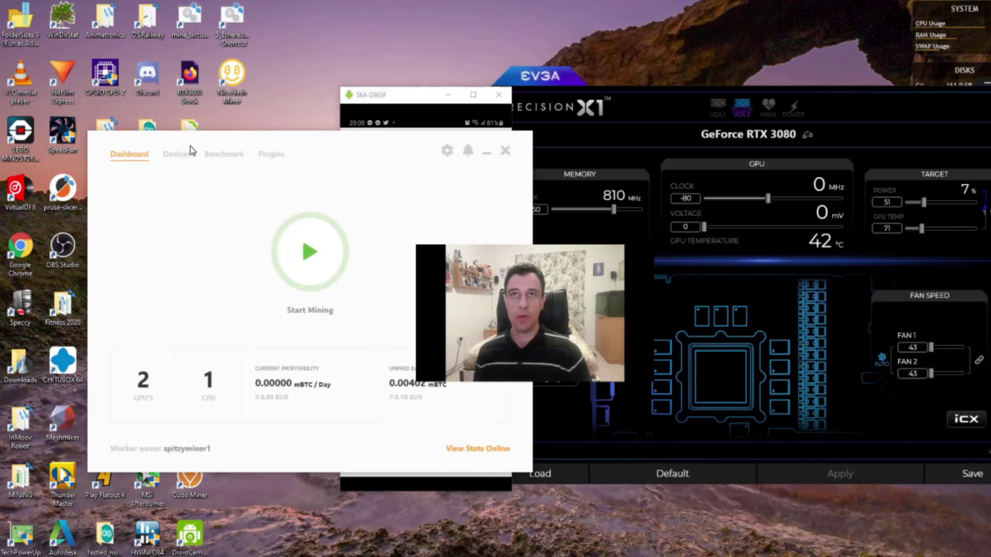
Step: Start mining on the GPU#2 Palit RTX 3080 from the Devices list, keeping the phone's Energy Usage visible
{"action": "left_click", "coordinate": [184, 162]}
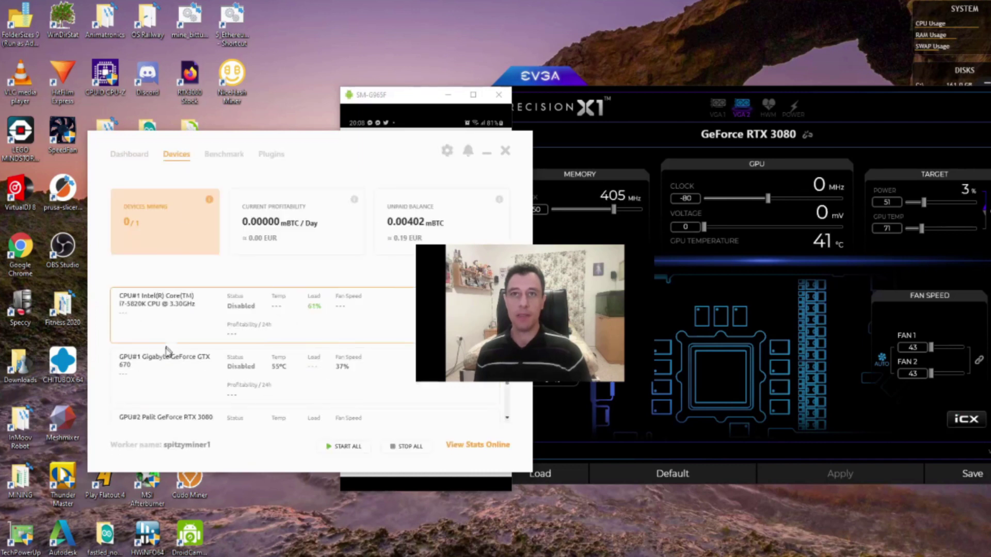
{"action": "scroll", "coordinate": [188, 371], "scroll_direction": "down", "scroll_amount": 1}
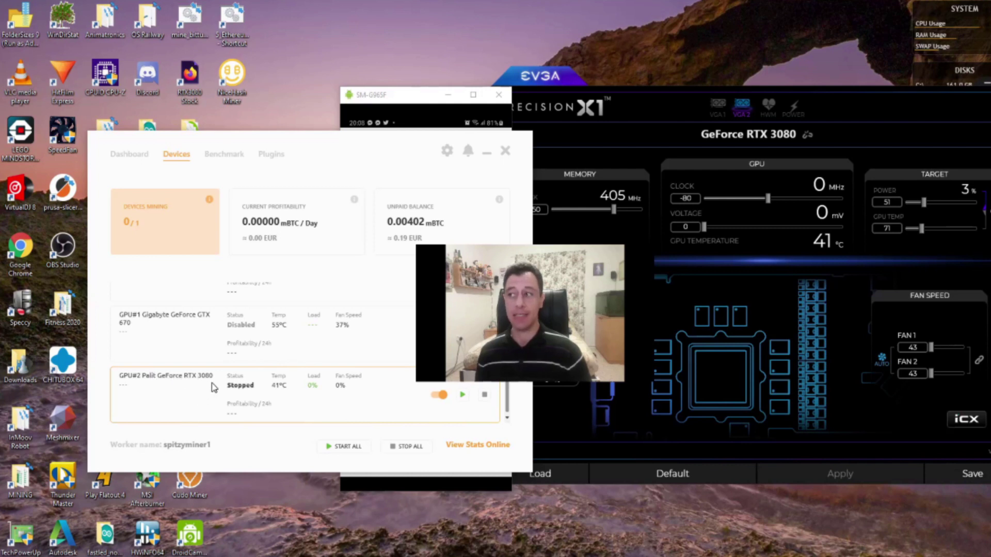
{"action": "left_click_drag", "start_coordinate": [349, 146], "coordinate": [237, 82]}
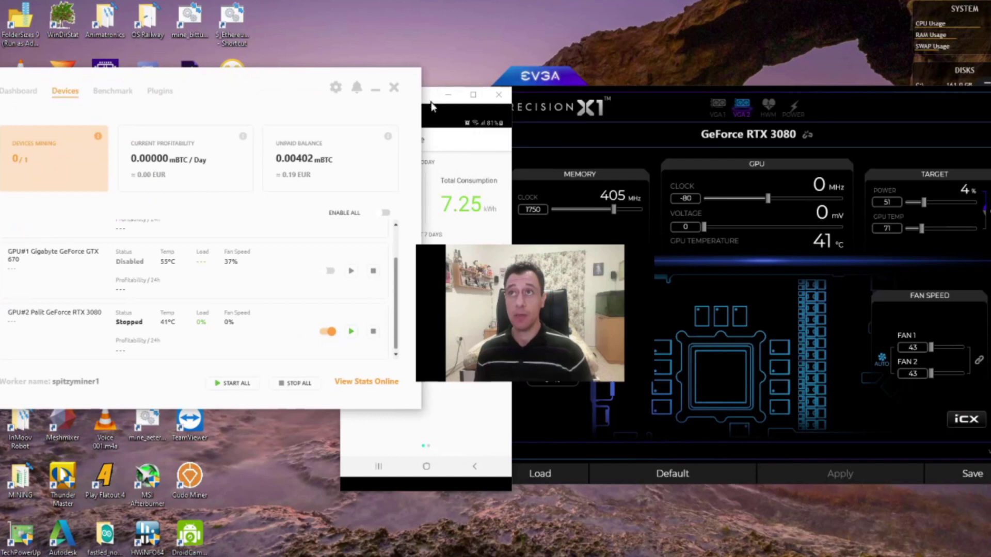
{"action": "left_click_drag", "start_coordinate": [433, 107], "coordinate": [516, 46]}
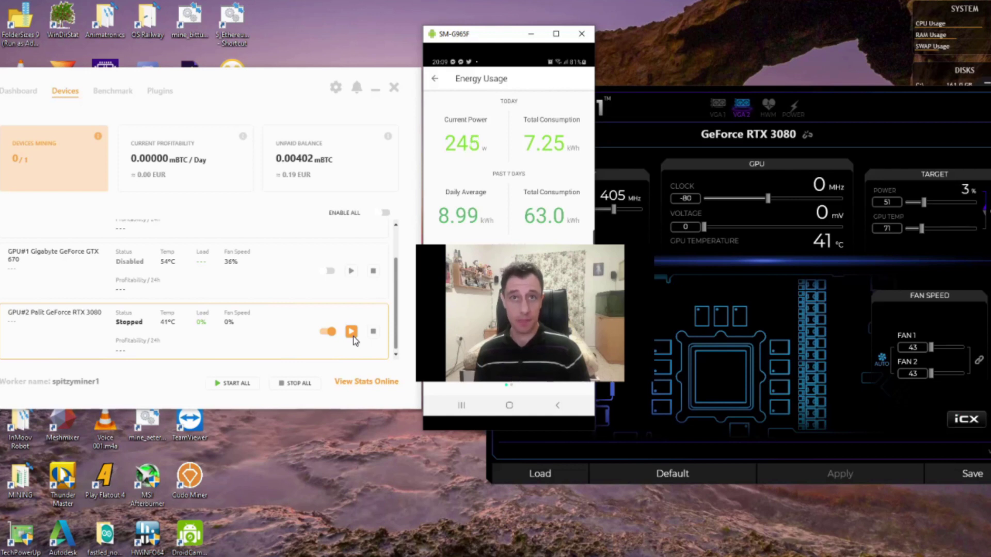
{"action": "left_click", "coordinate": [351, 331]}
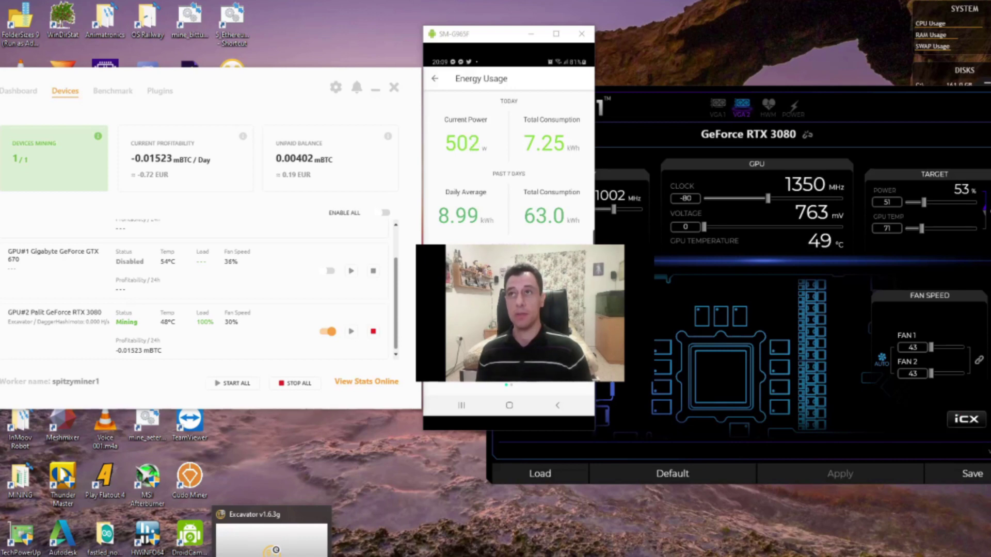
Step: Bring the Excavator console forward and position it so its log shows about 104.1 MH/s
{"action": "left_click", "coordinate": [271, 539]}
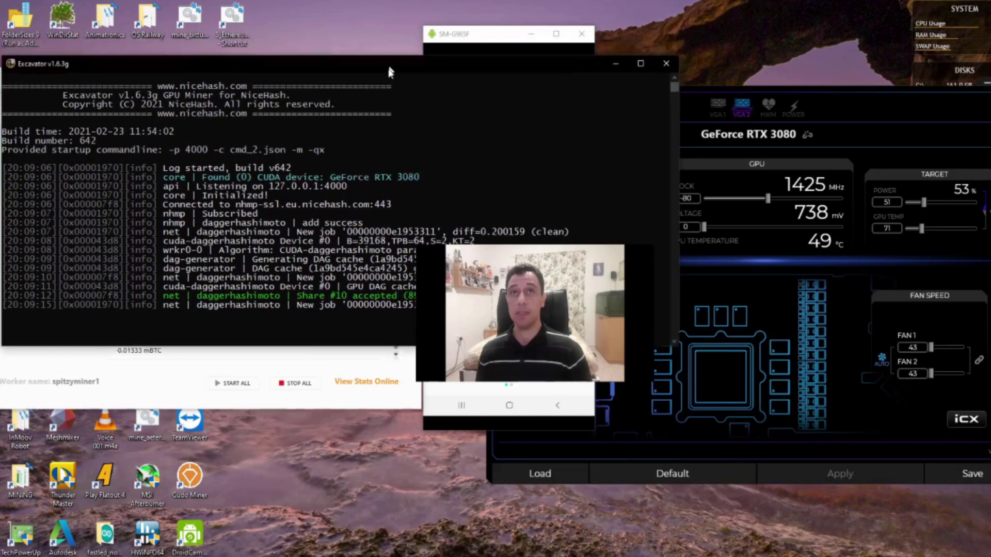
{"action": "left_click_drag", "start_coordinate": [392, 52], "coordinate": [395, 268]}
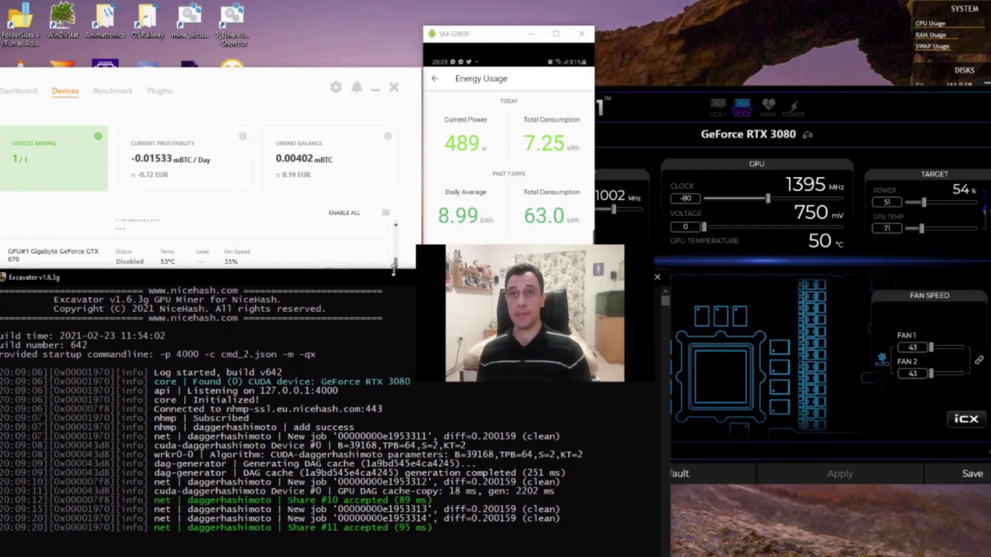
{"action": "left_click_drag", "start_coordinate": [338, 285], "coordinate": [347, 202]}
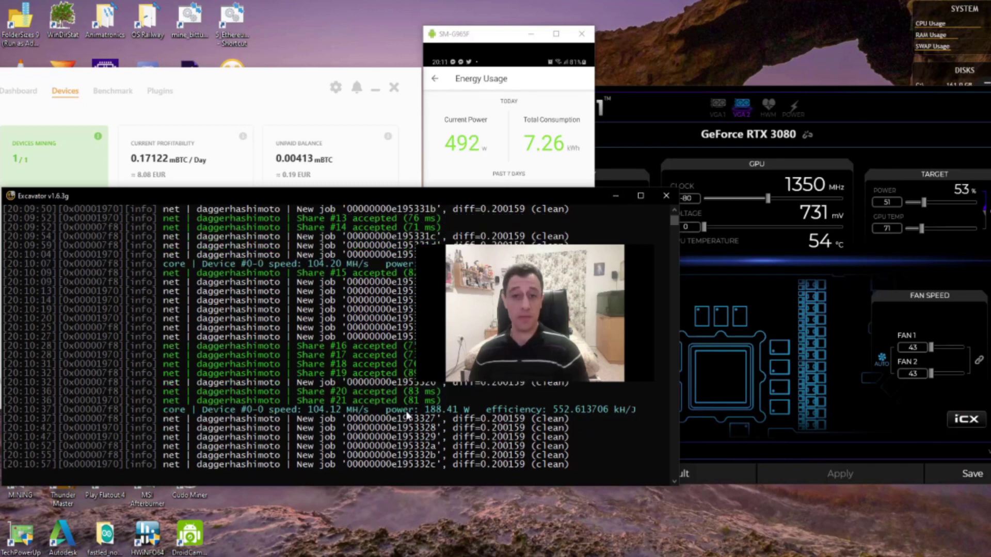
{"action": "mouse_move", "coordinate": [161, 178]}
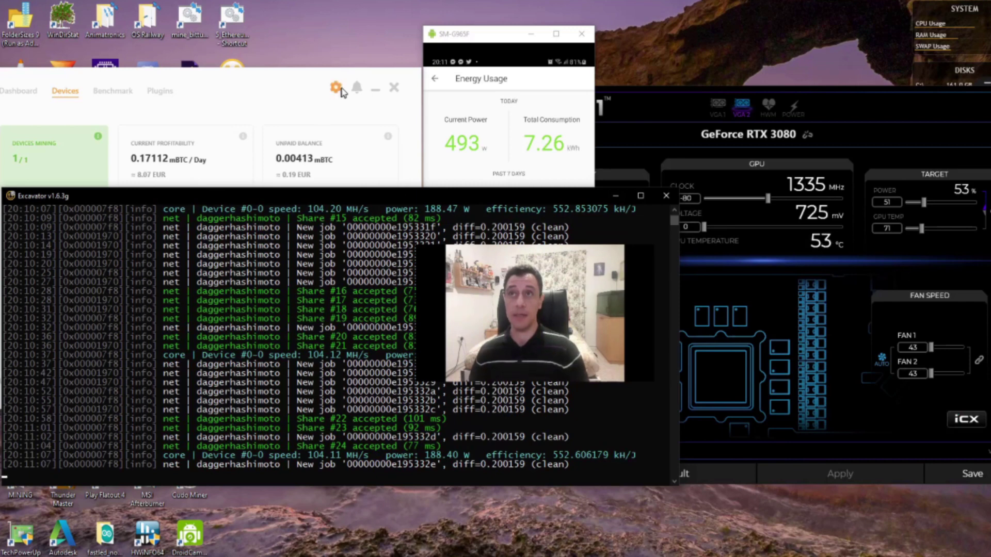
Step: Shift the Excavator console down and left to uncover the NiceHash device list
{"action": "left_click_drag", "start_coordinate": [319, 197], "coordinate": [472, 219]}
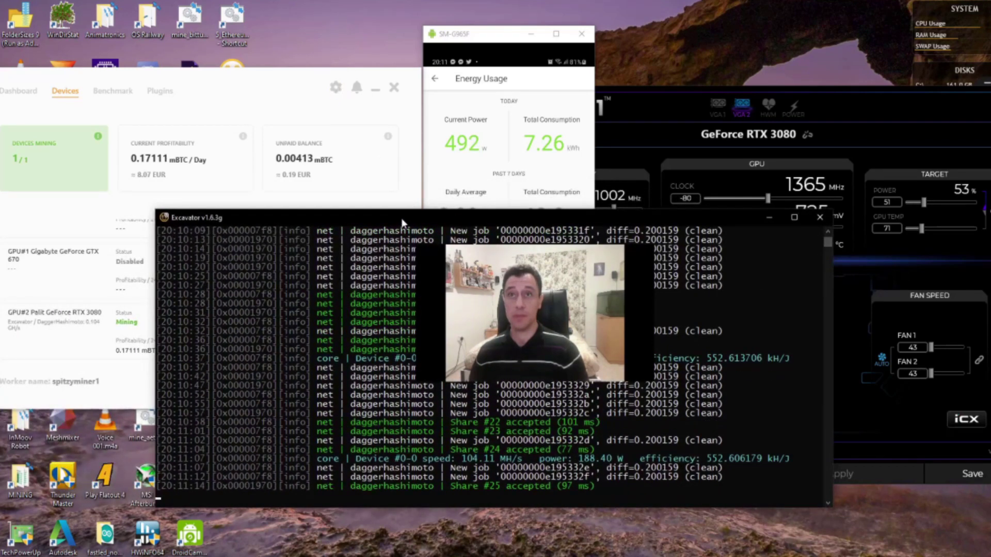
{"action": "left_click_drag", "start_coordinate": [402, 222], "coordinate": [224, 203]}
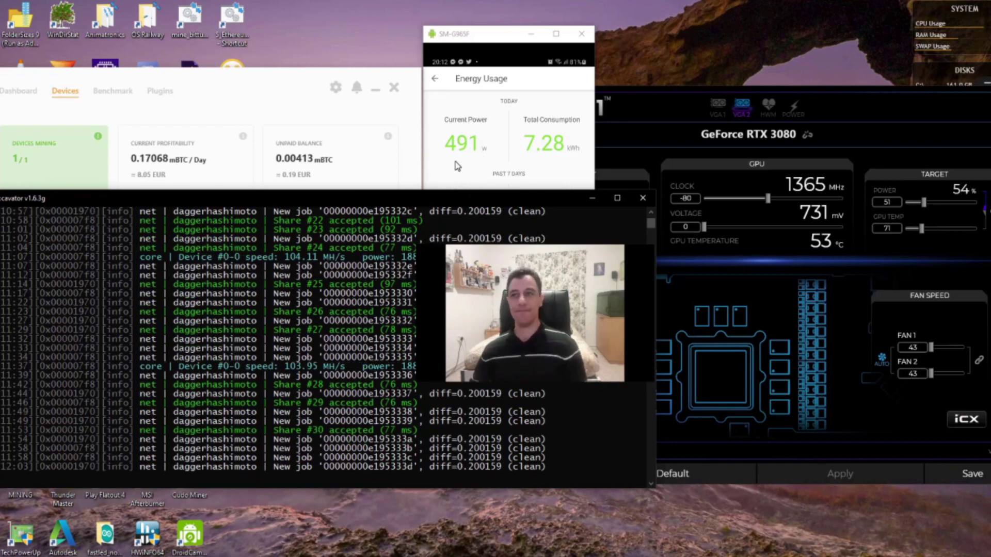
Step: Rearrange the phone and console windows to reveal the 1750 memory offset at 11002 MHz
{"action": "left_click_drag", "start_coordinate": [485, 32], "coordinate": [361, 26]}
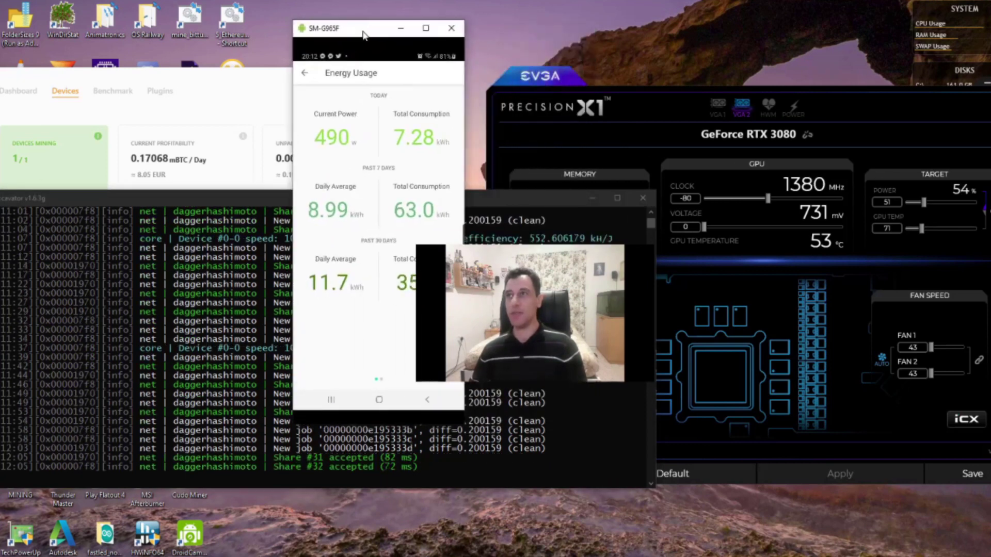
{"action": "left_click_drag", "start_coordinate": [575, 200], "coordinate": [502, 294]}
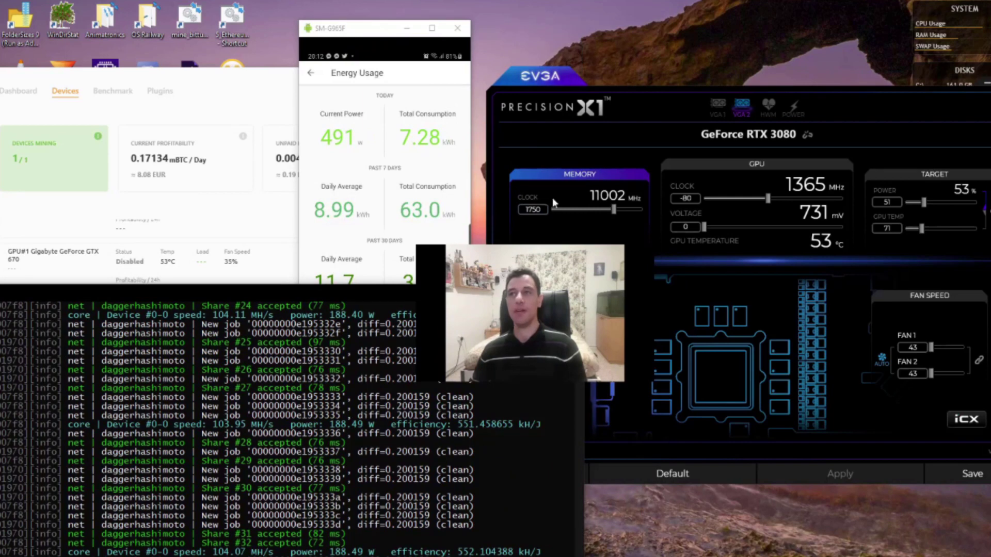
{"action": "left_click_drag", "start_coordinate": [521, 282], "coordinate": [608, 266]}
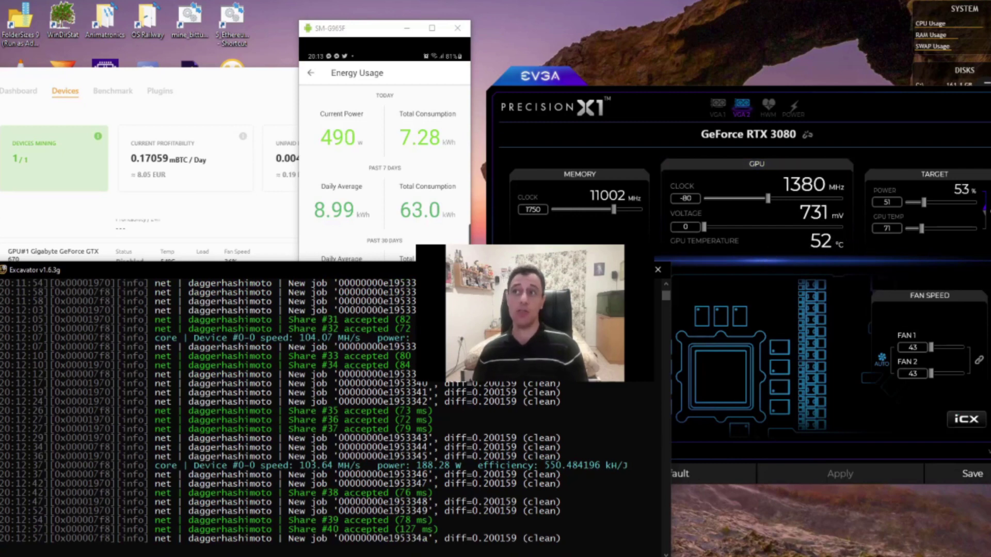
Step: Minimise the phone mirror and NiceHash windows, raise the console, and launch HWiNFO64
{"action": "left_click", "coordinate": [354, 28]}
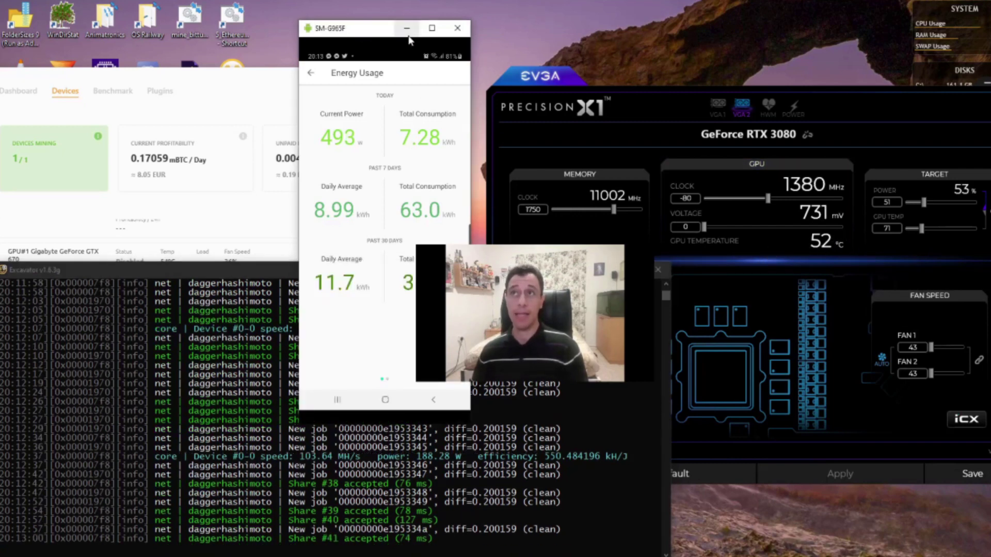
{"action": "left_click", "coordinate": [407, 28]}
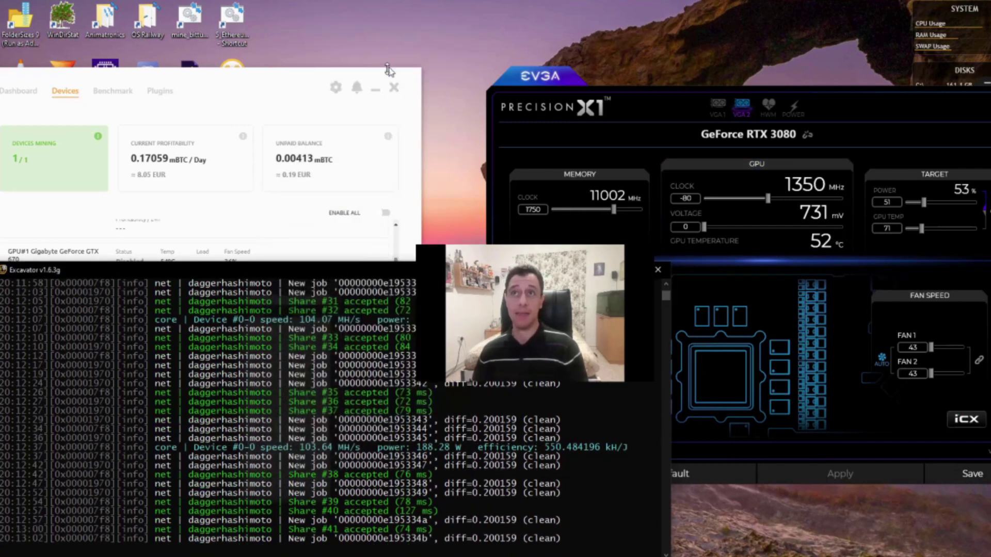
{"action": "left_click", "coordinate": [375, 92]}
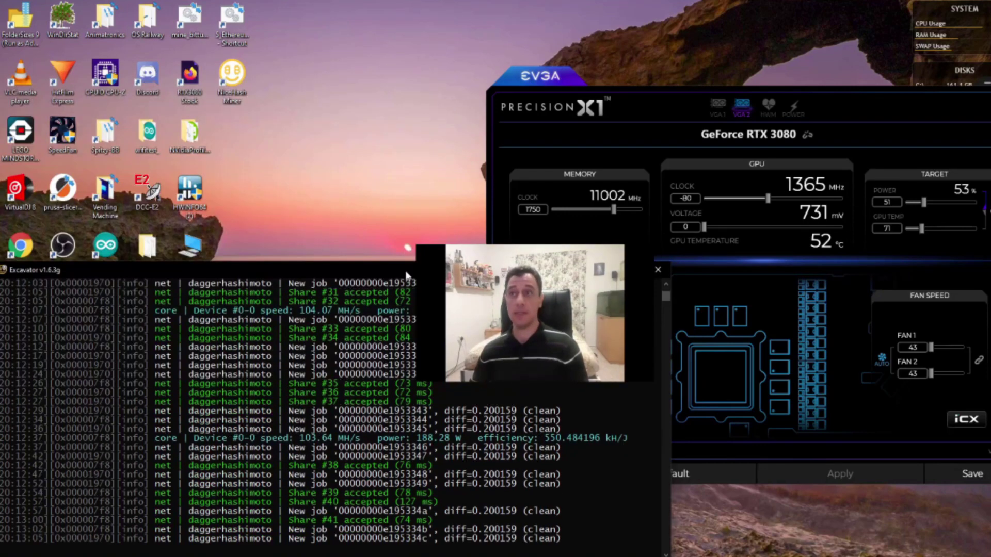
{"action": "left_click_drag", "start_coordinate": [407, 272], "coordinate": [679, 237]}
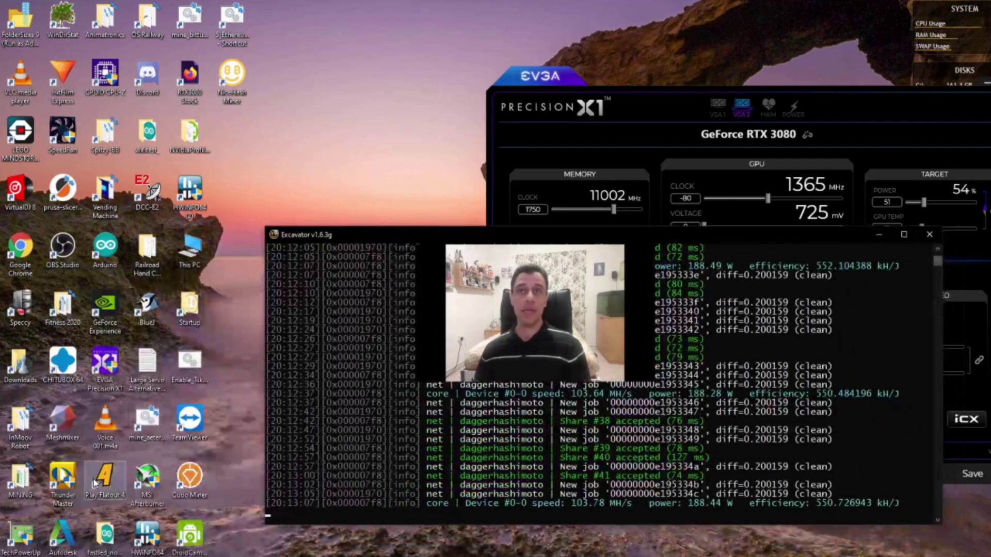
{"action": "left_click", "coordinate": [147, 537]}
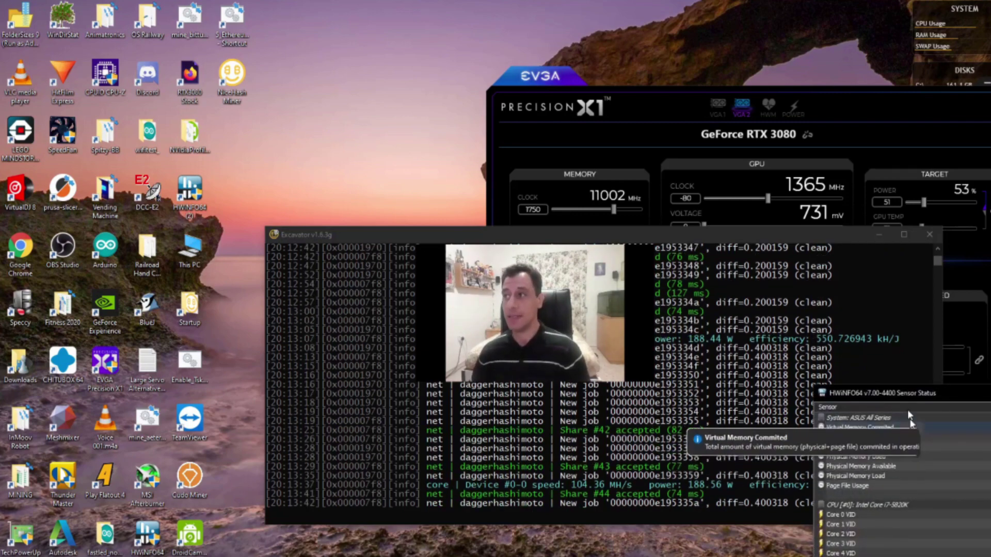
Step: Bring HWiNFO64 sensor status into view and scroll to the RTX 3080's 100.2 °C memory junction reading
{"action": "left_click_drag", "start_coordinate": [887, 393], "coordinate": [73, 22]}
{"action": "mouse_move", "coordinate": [114, 209]}
{"action": "scroll", "coordinate": [114, 208], "scroll_direction": "down", "scroll_amount": 5}
{"action": "scroll", "coordinate": [114, 209], "scroll_direction": "down", "scroll_amount": 20}
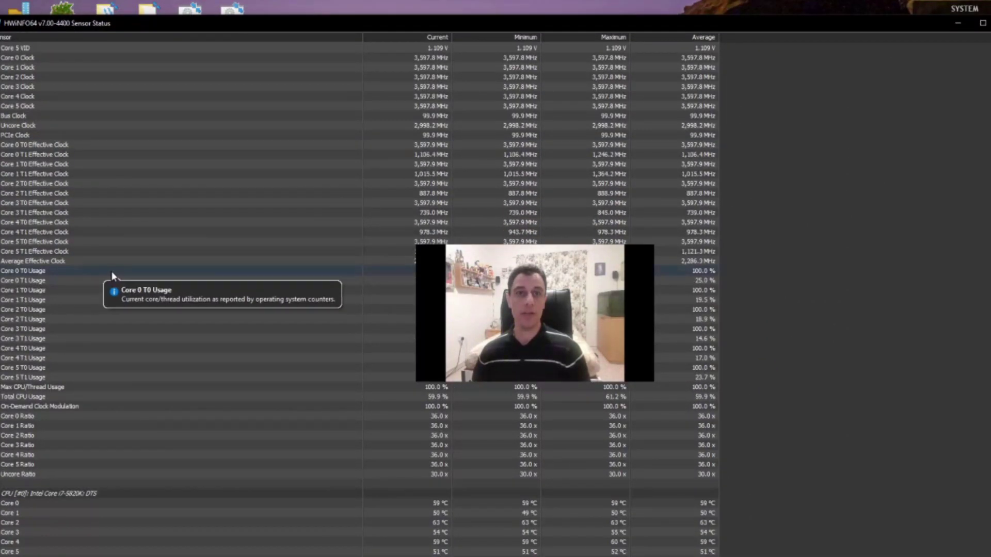
{"action": "scroll", "coordinate": [146, 422], "scroll_direction": "down", "scroll_amount": 20}
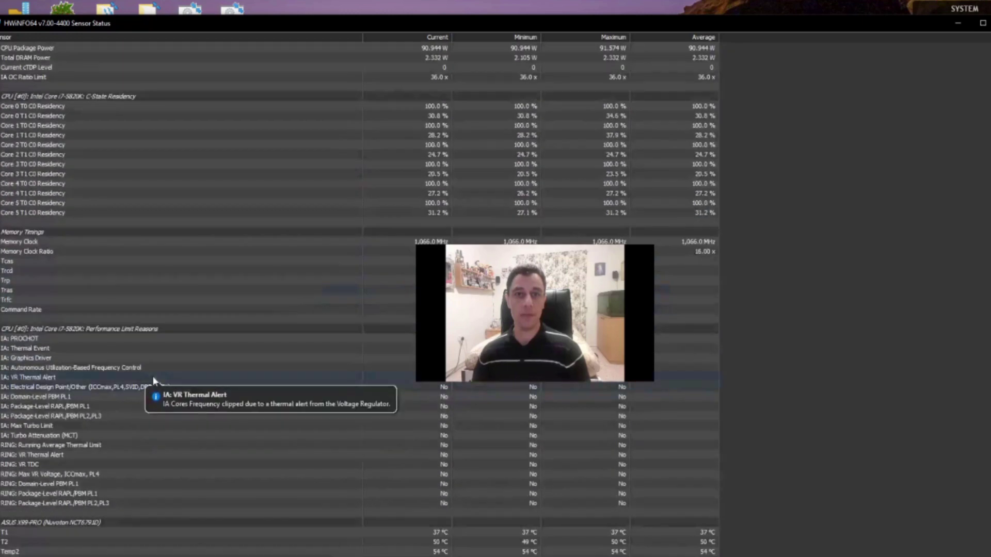
{"action": "scroll", "coordinate": [115, 409], "scroll_direction": "down", "scroll_amount": 20}
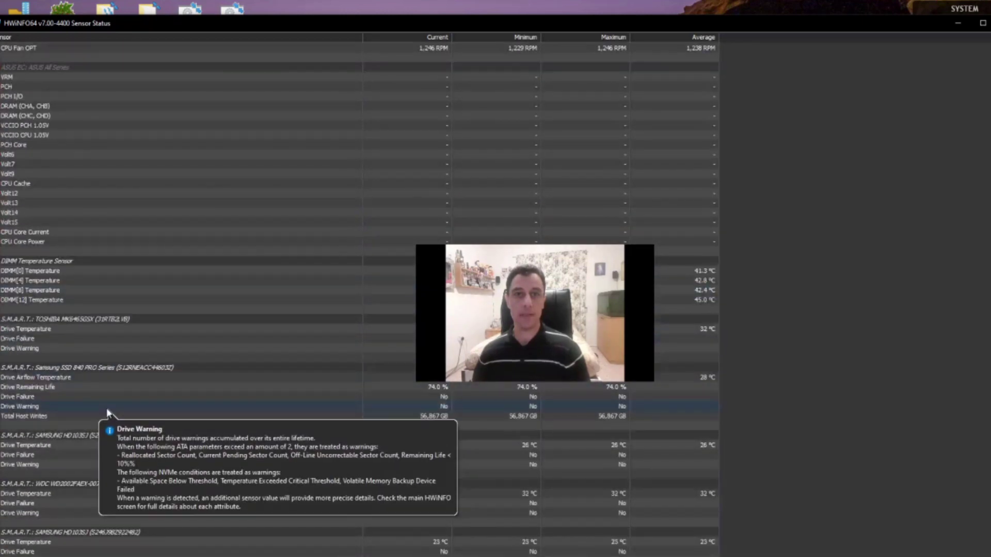
{"action": "scroll", "coordinate": [114, 407], "scroll_direction": "down", "scroll_amount": 6}
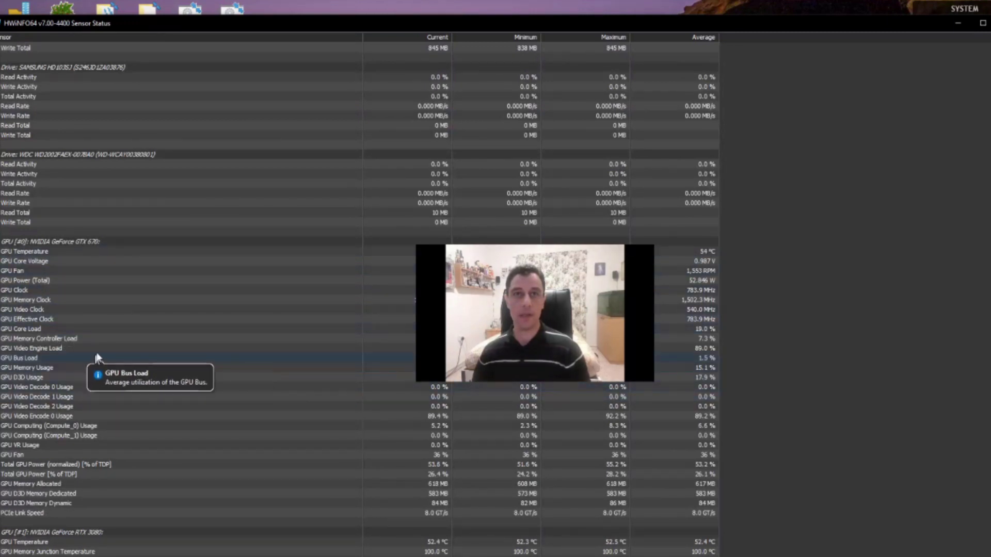
{"action": "scroll", "coordinate": [102, 346], "scroll_direction": "down", "scroll_amount": 5}
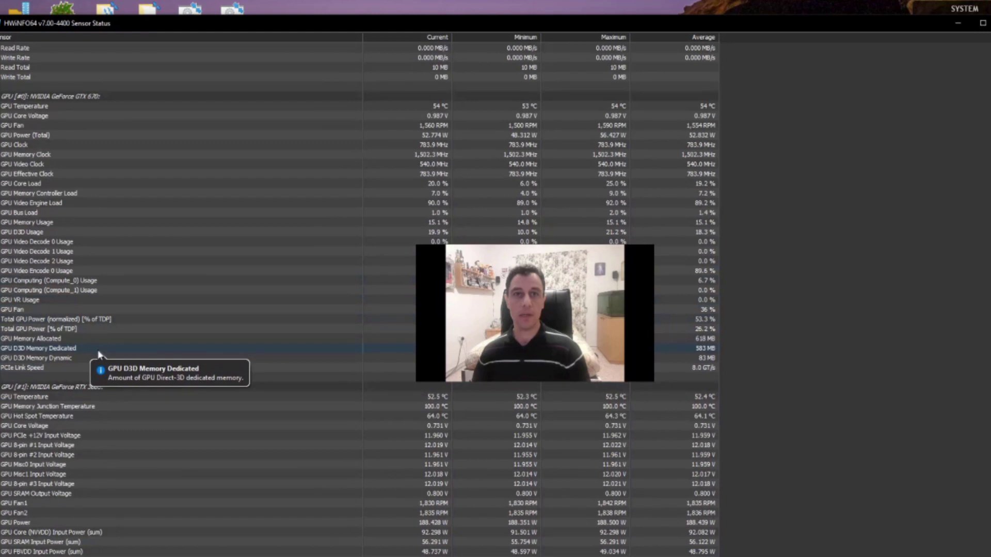
{"action": "scroll", "coordinate": [42, 369], "scroll_direction": "down", "scroll_amount": 1}
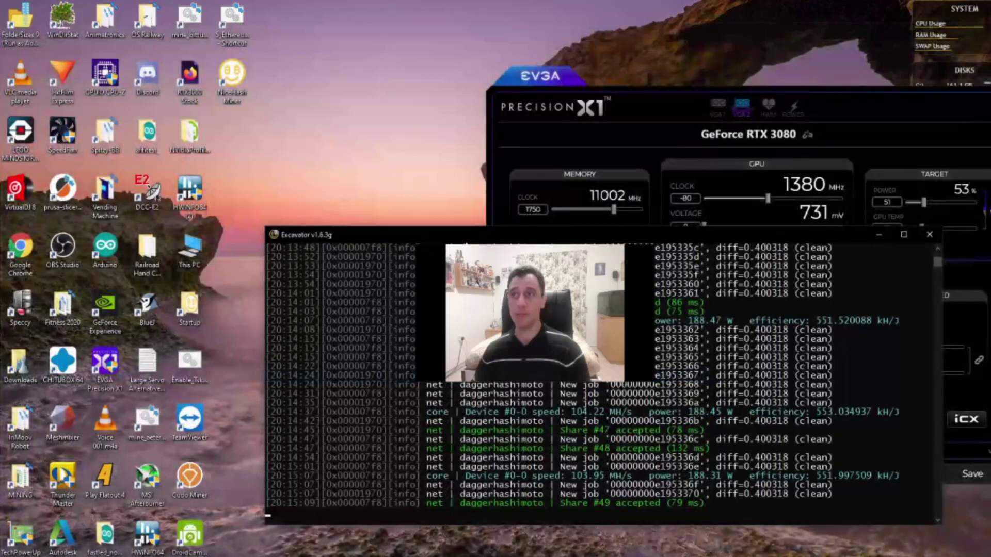
Step: Reposition the Excavator console up and left beside Precision X1, showing shares accepted at ~104 MH/s
{"action": "left_click_drag", "start_coordinate": [467, 230], "coordinate": [220, 138]}
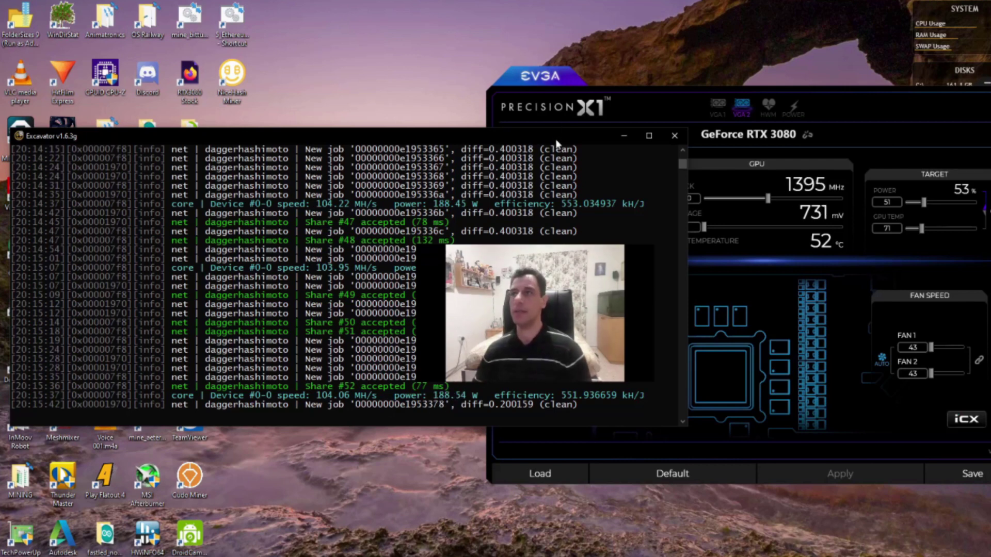
{"action": "left_click_drag", "start_coordinate": [555, 138], "coordinate": [519, 79]}
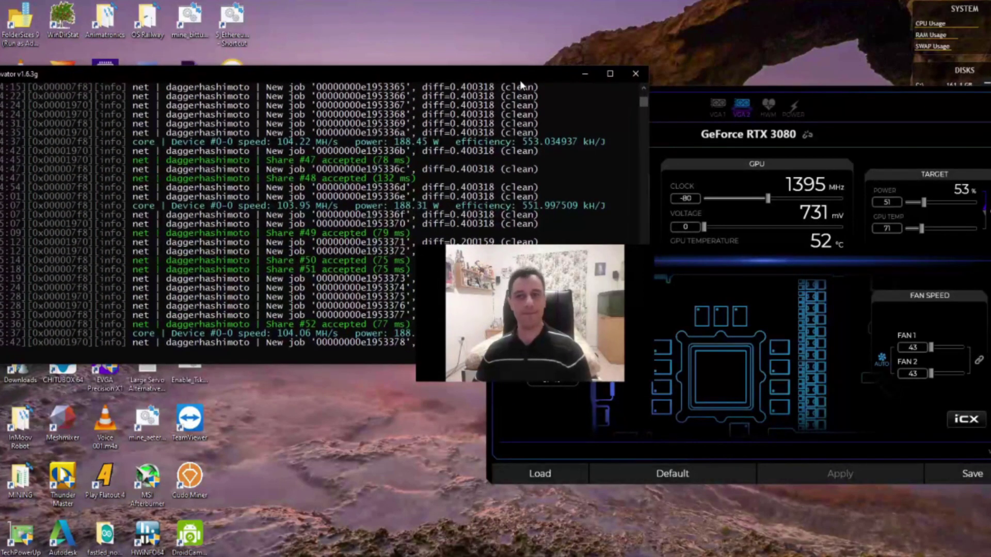